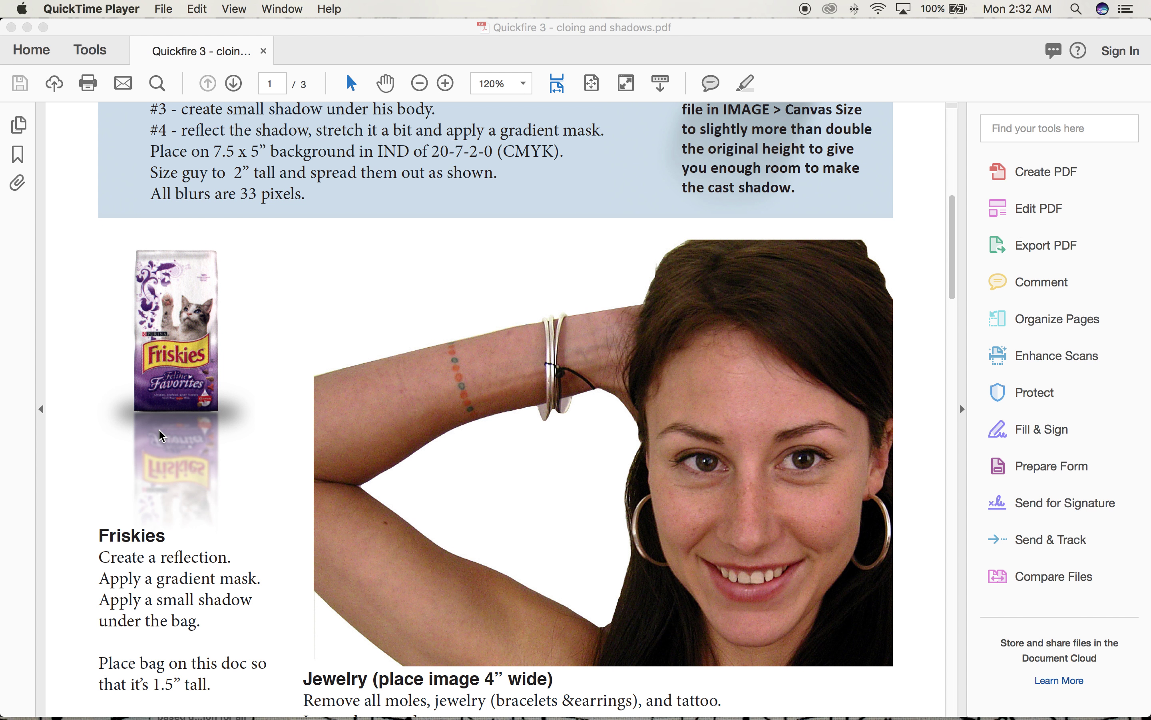
Step: Switch from the Friskies instructions PDF to Photoshop showing friskies.jpg
key("super+Tab")
key("super+Tab")
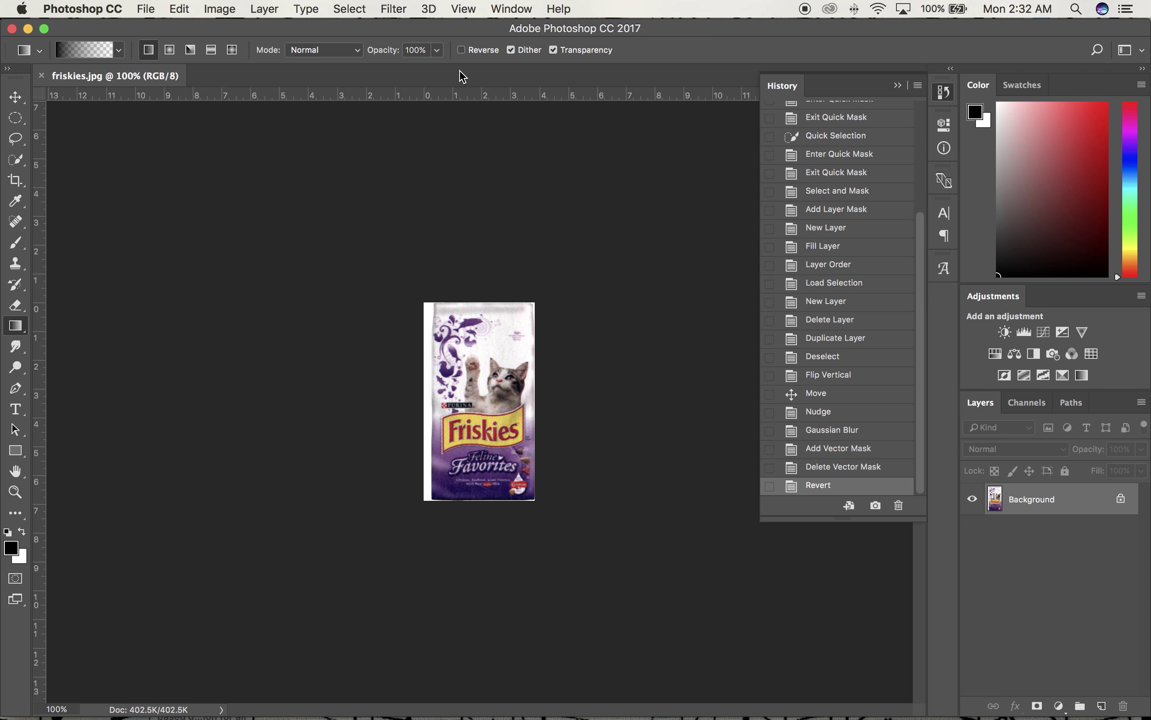
Step: Duplicate the Background layer and enlarge the canvas to 6 × 14 inches, anchored at top
left_click_drag(1080, 502, 1099, 705)
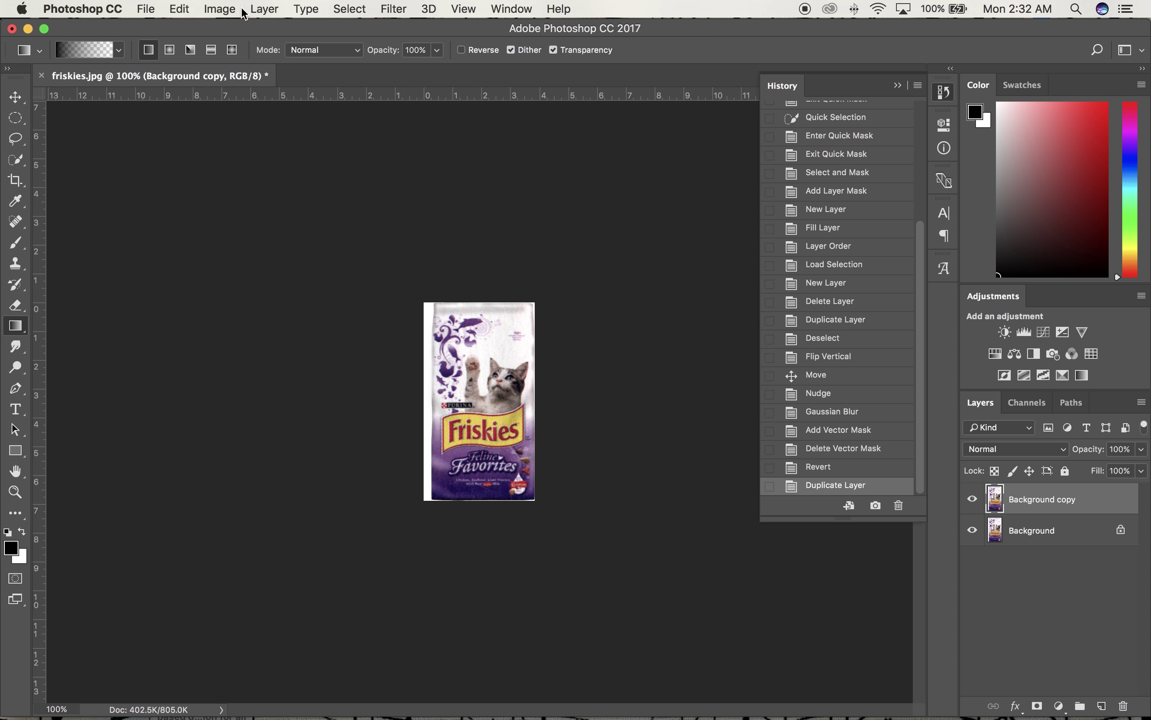
left_click(220, 8)
left_click(246, 152)
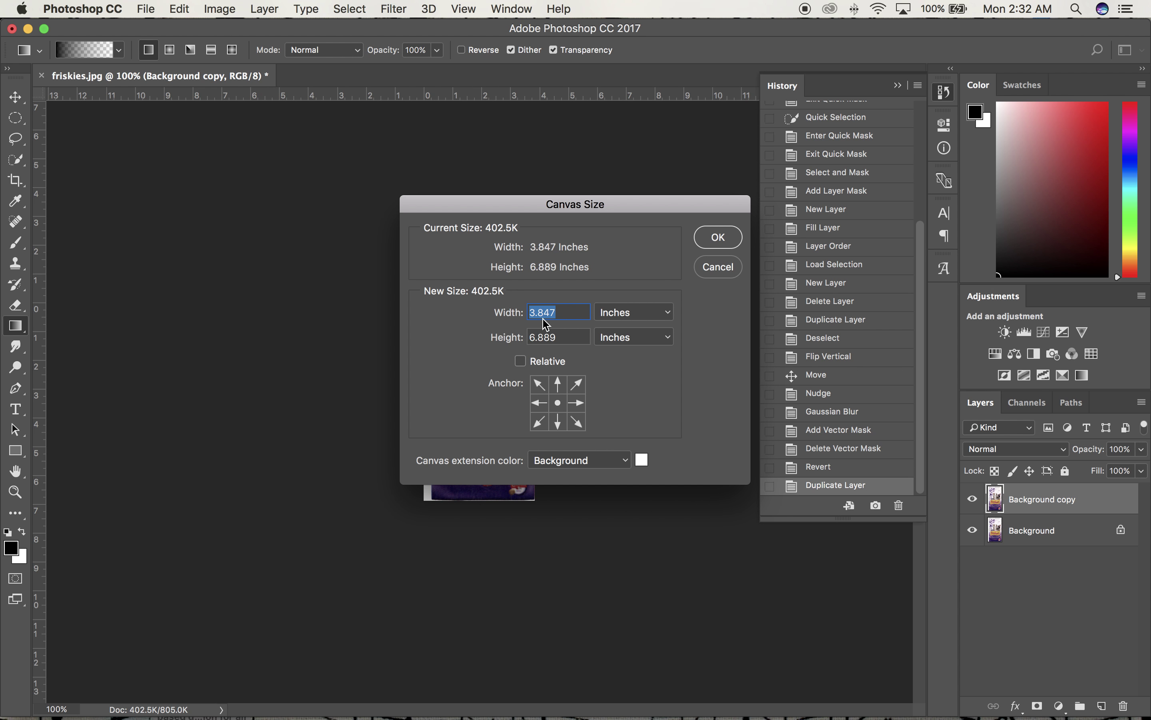
left_click_drag(514, 207, 703, 272)
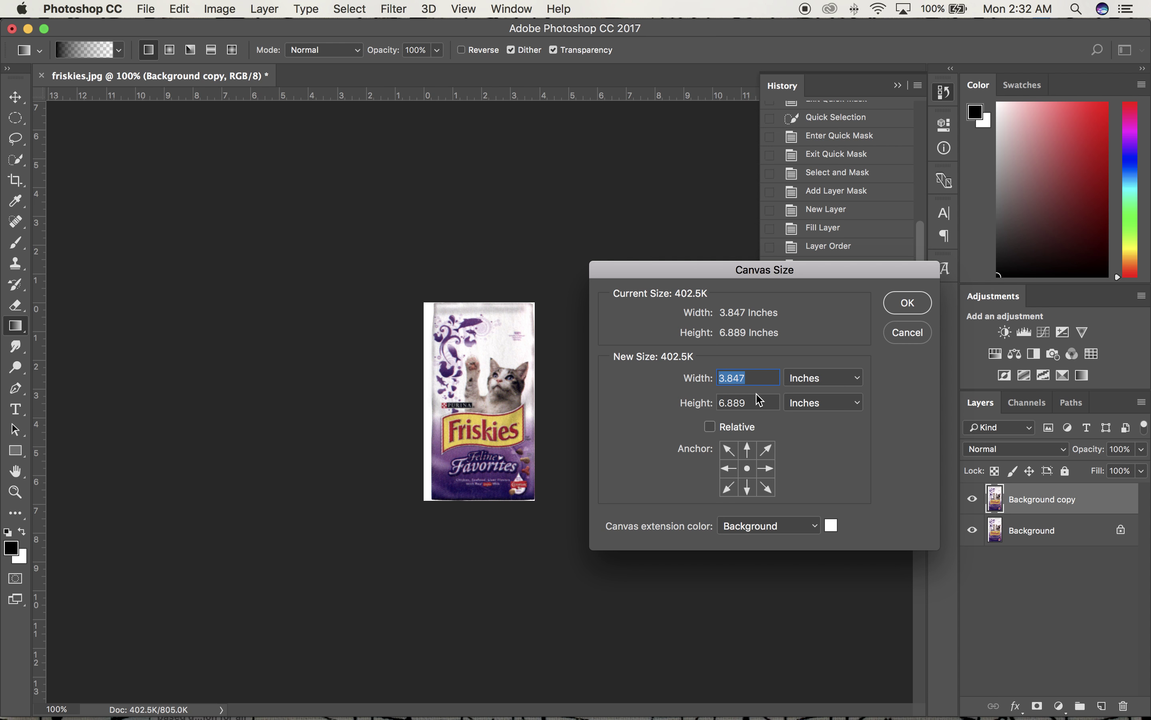
type("6")
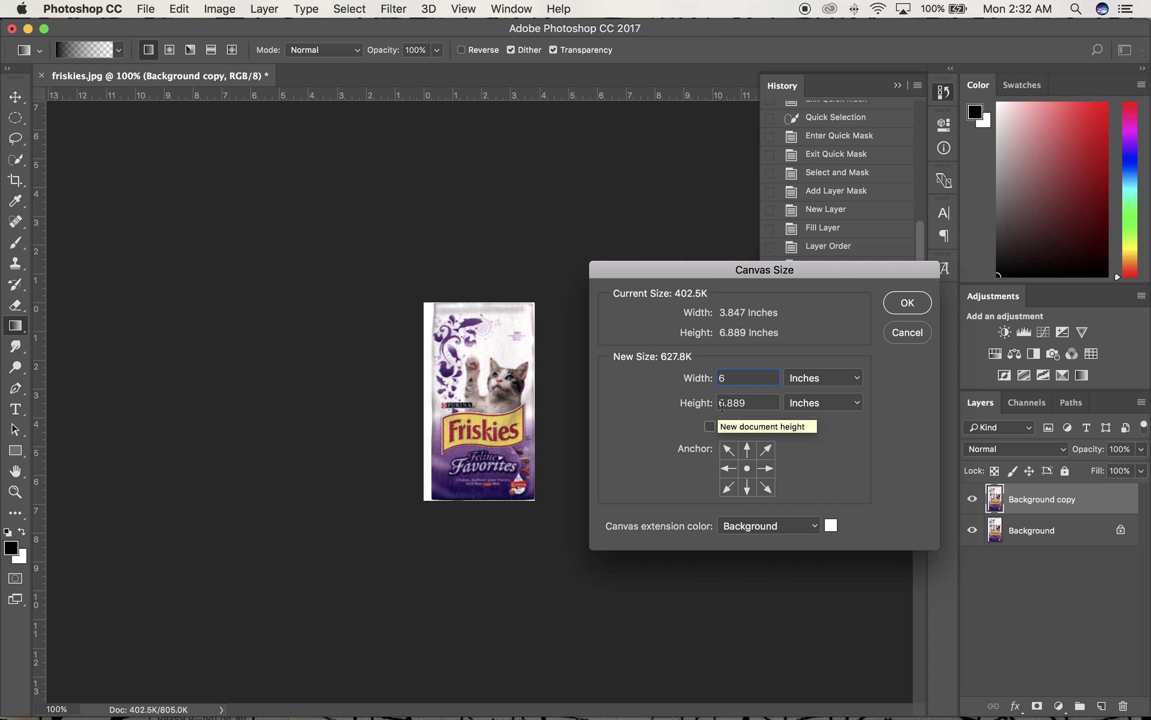
left_click(759, 404)
double_click(758, 404)
type("14")
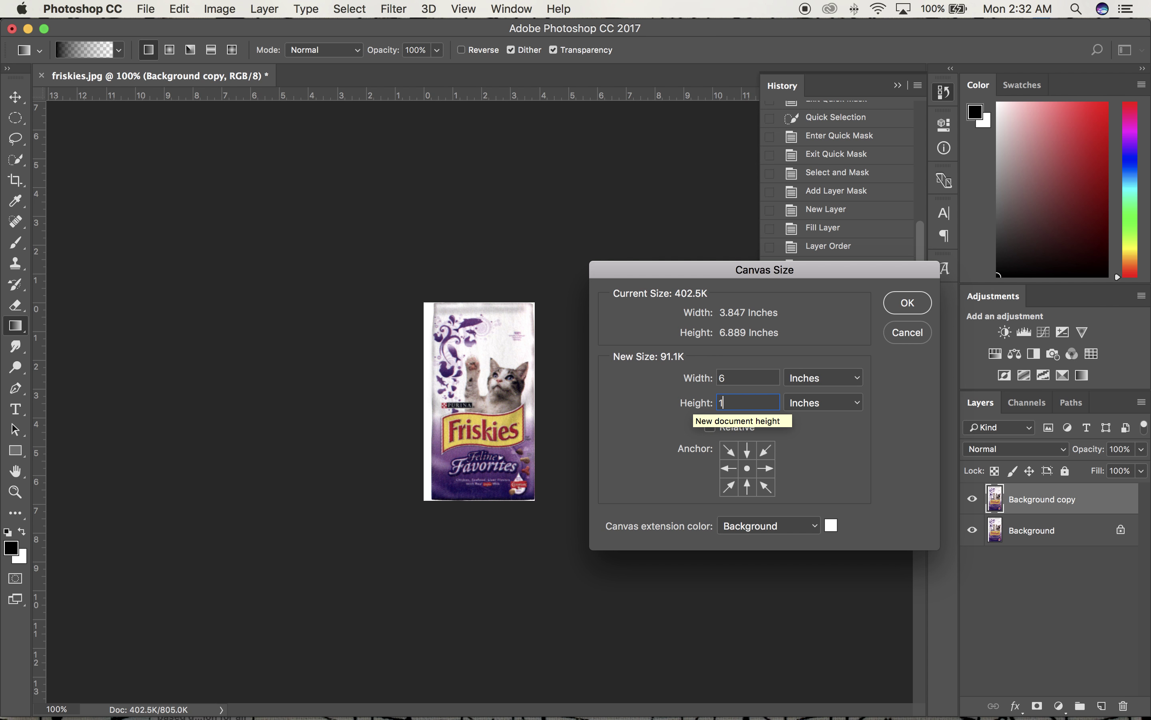
left_click(748, 449)
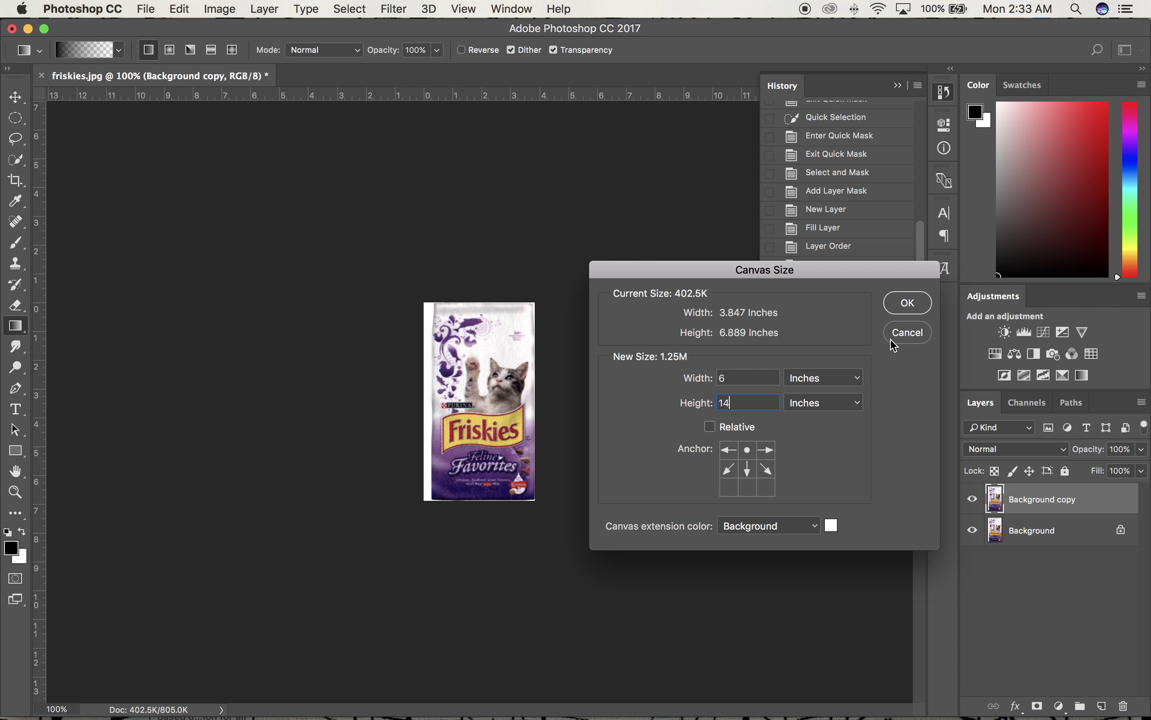
left_click(902, 309)
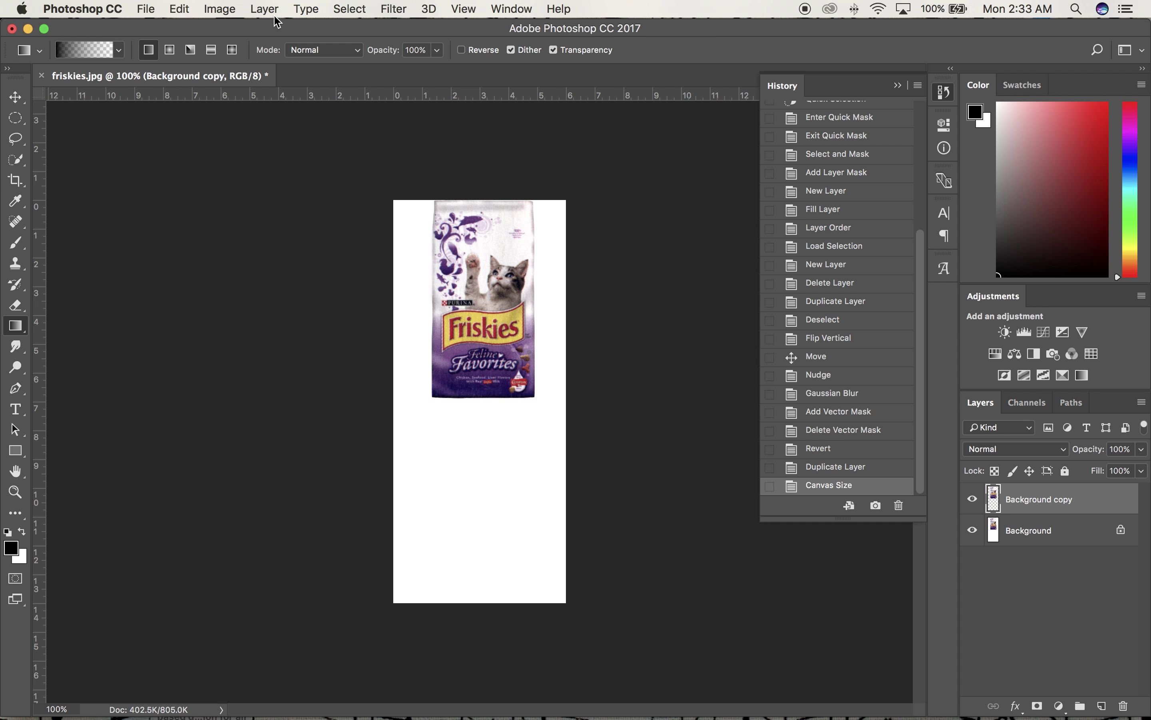
Step: Change the canvas height to 15 inches with a bottom anchor
left_click(219, 9)
left_click(250, 147)
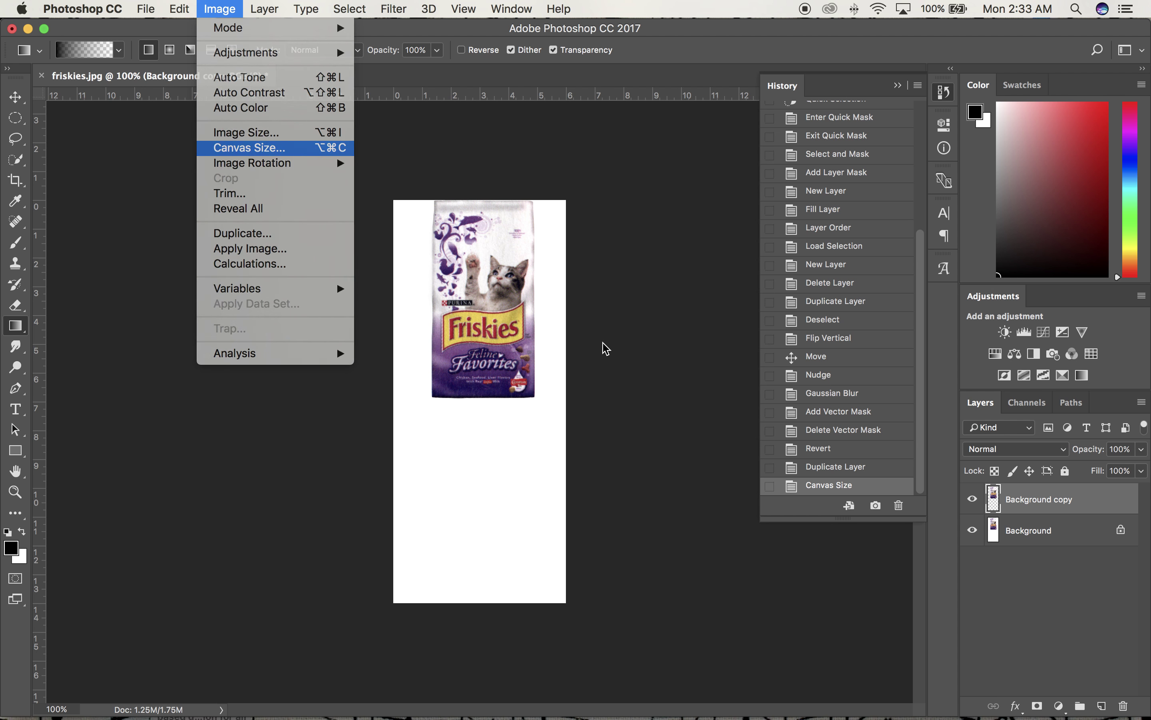
left_click(748, 485)
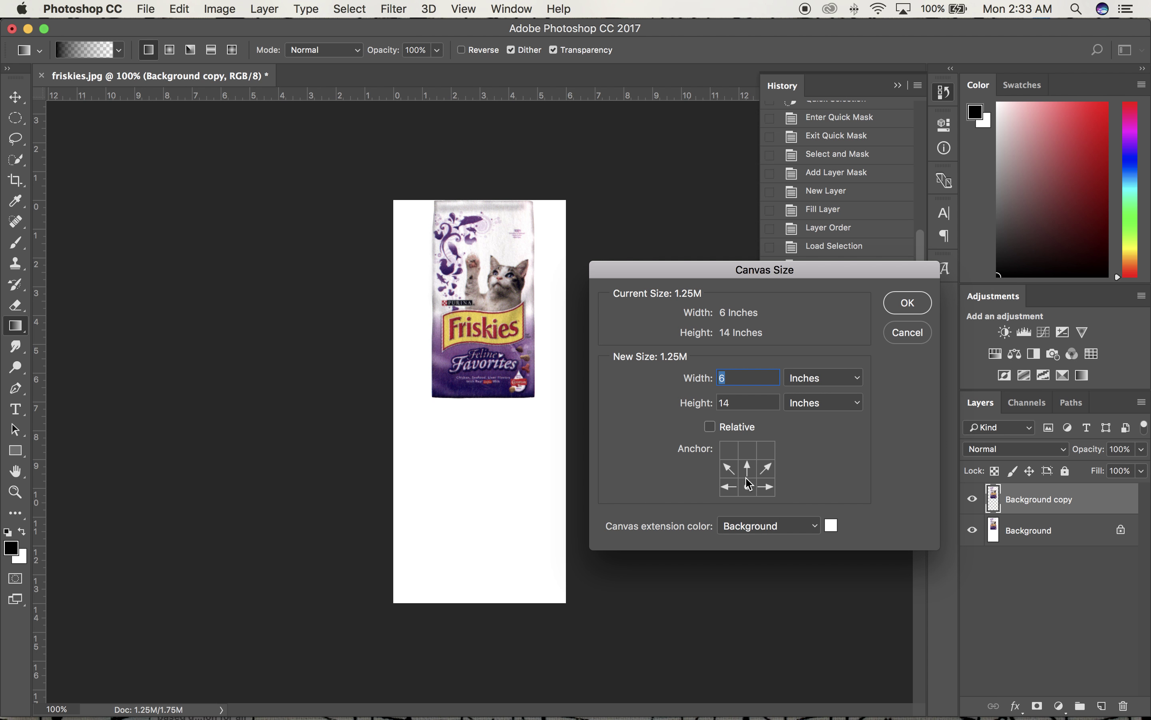
double_click(724, 402)
type("15")
left_click(909, 307)
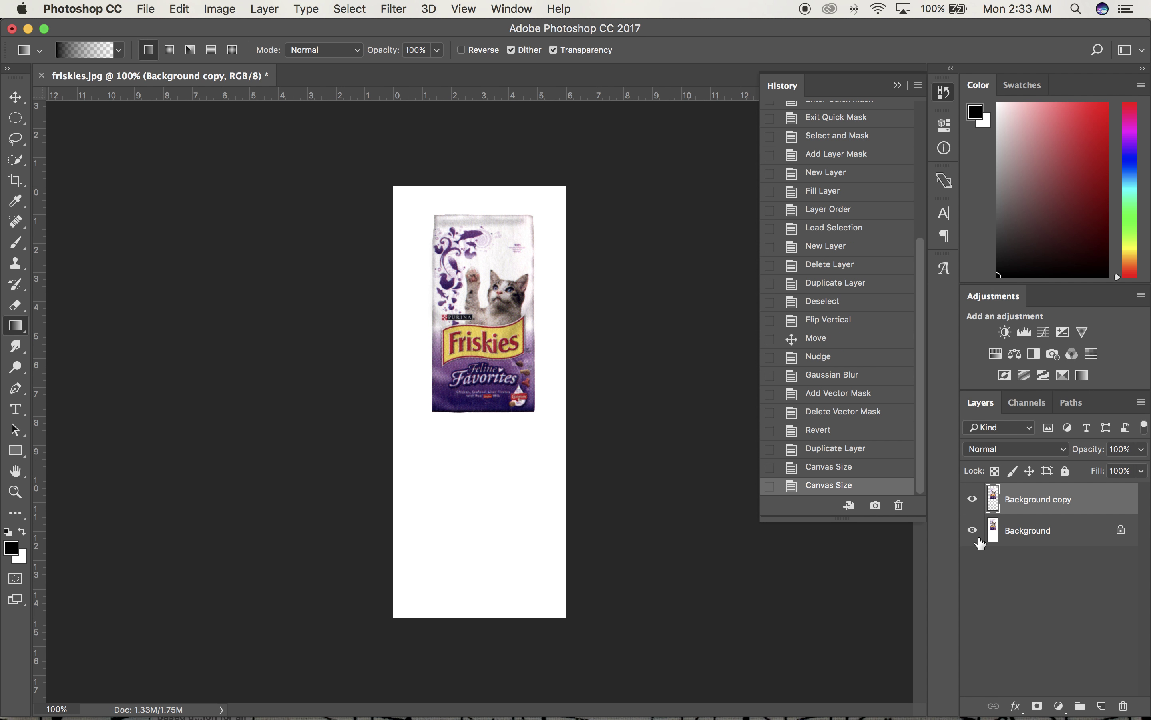
Step: Hide the Background layer, add a new layer, and set the foreground colour to bright cyan
left_click(972, 530)
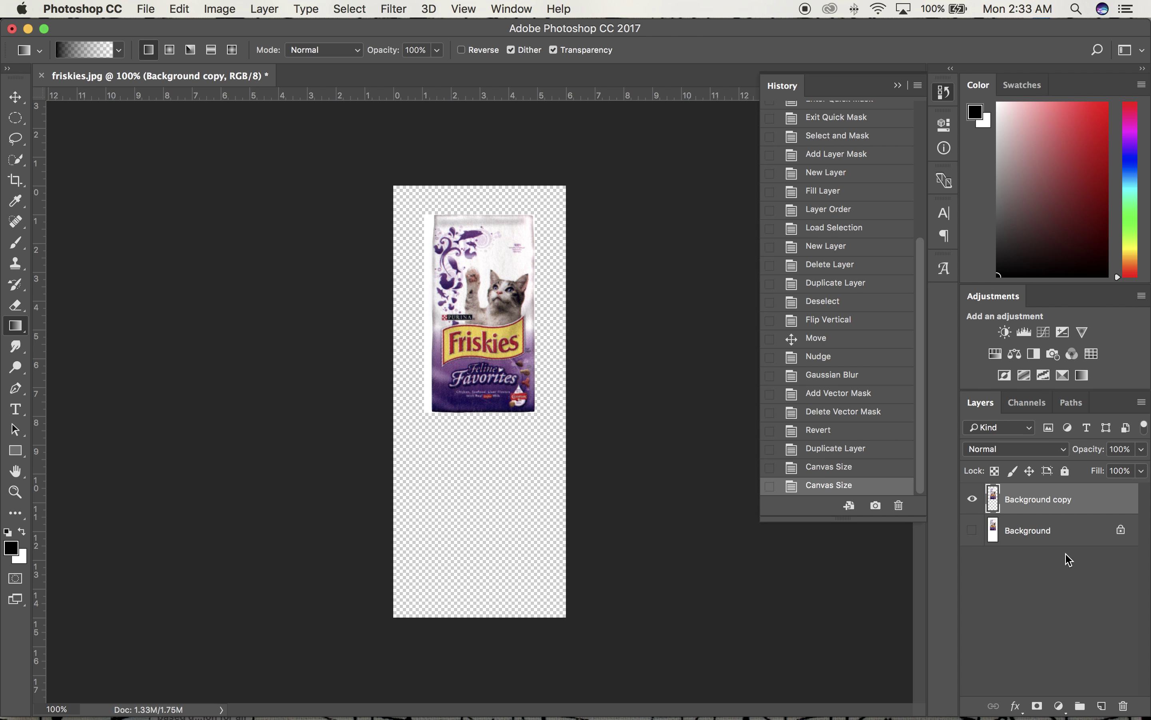
left_click(1100, 705)
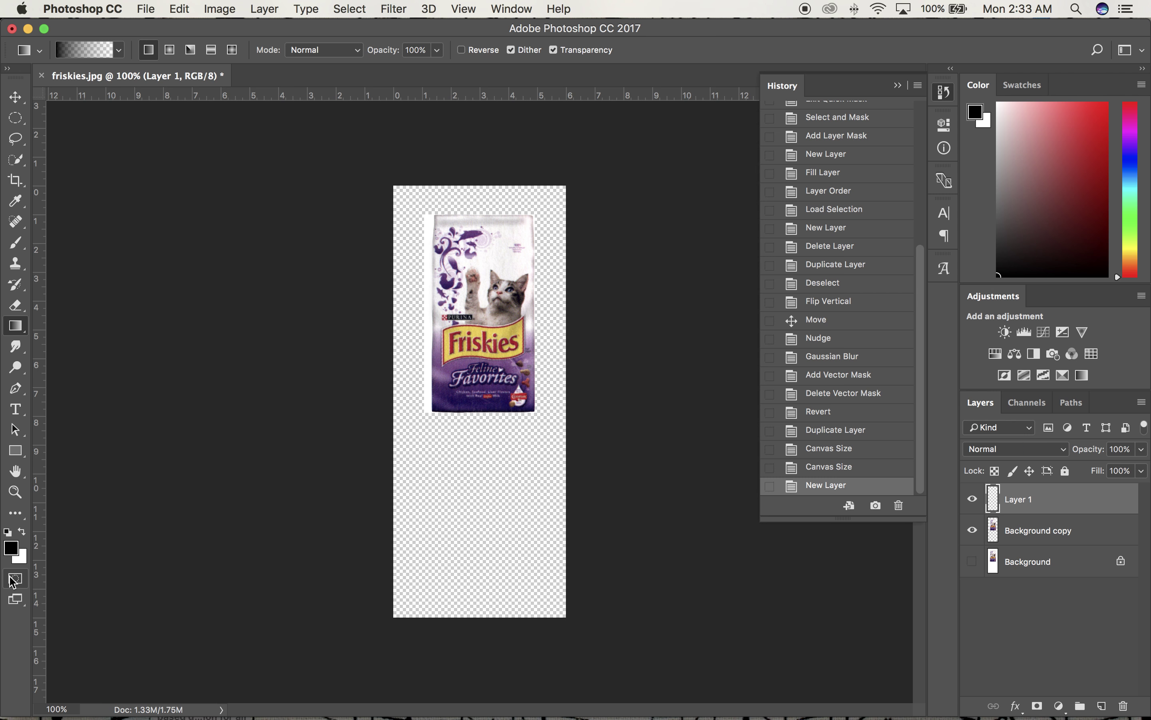
left_click(11, 547)
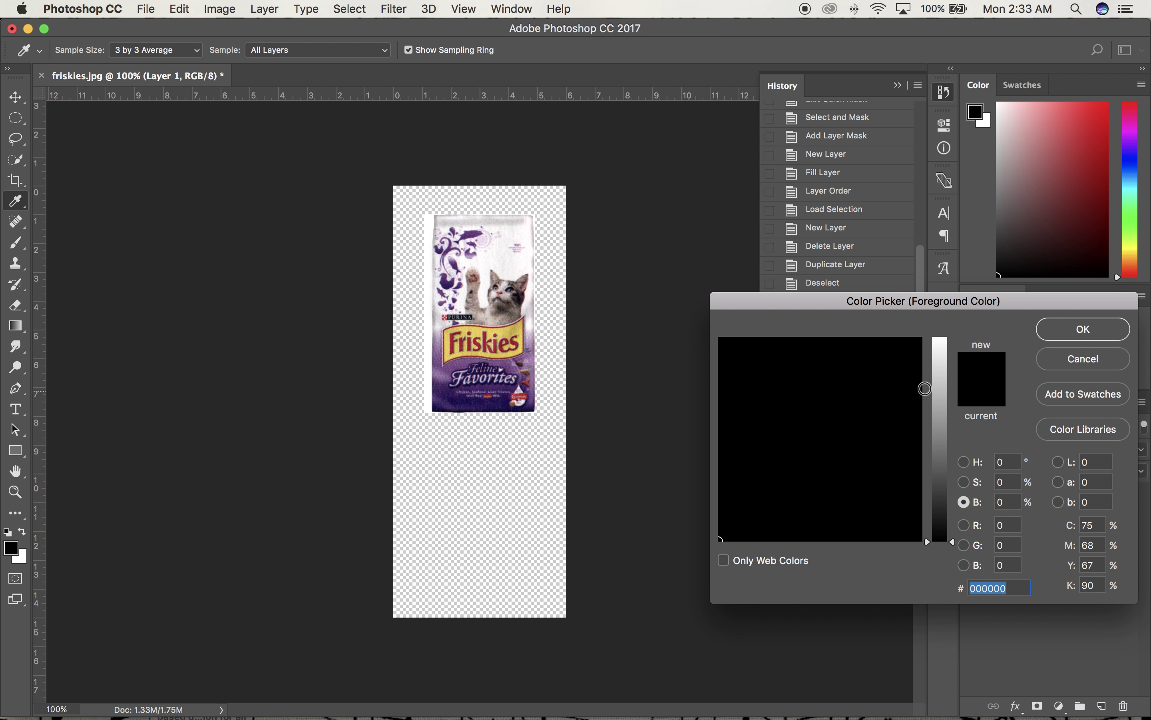
left_click_drag(955, 545, 953, 339)
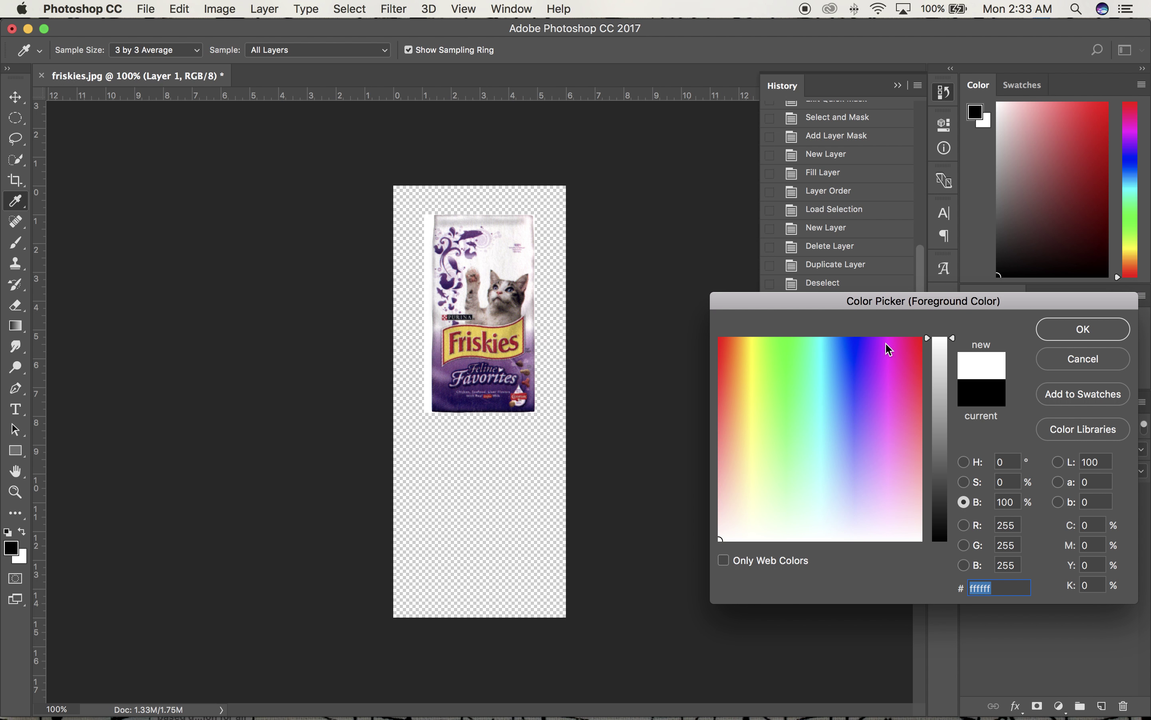
left_click(822, 359)
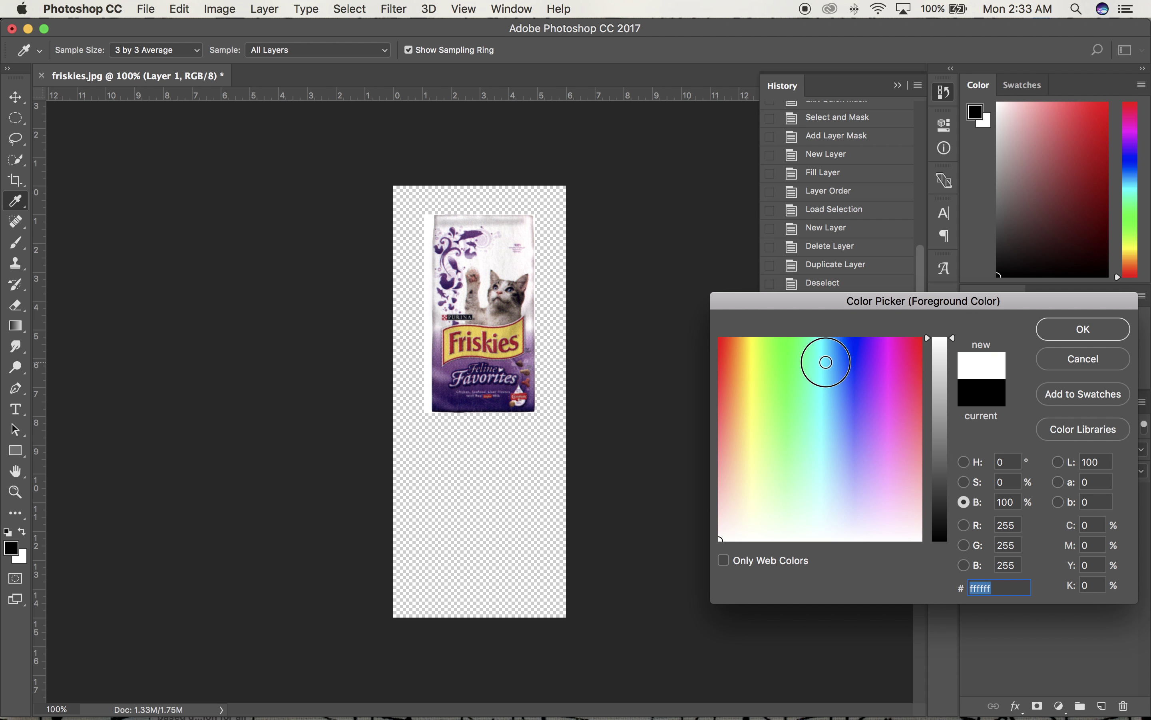
left_click(1083, 329)
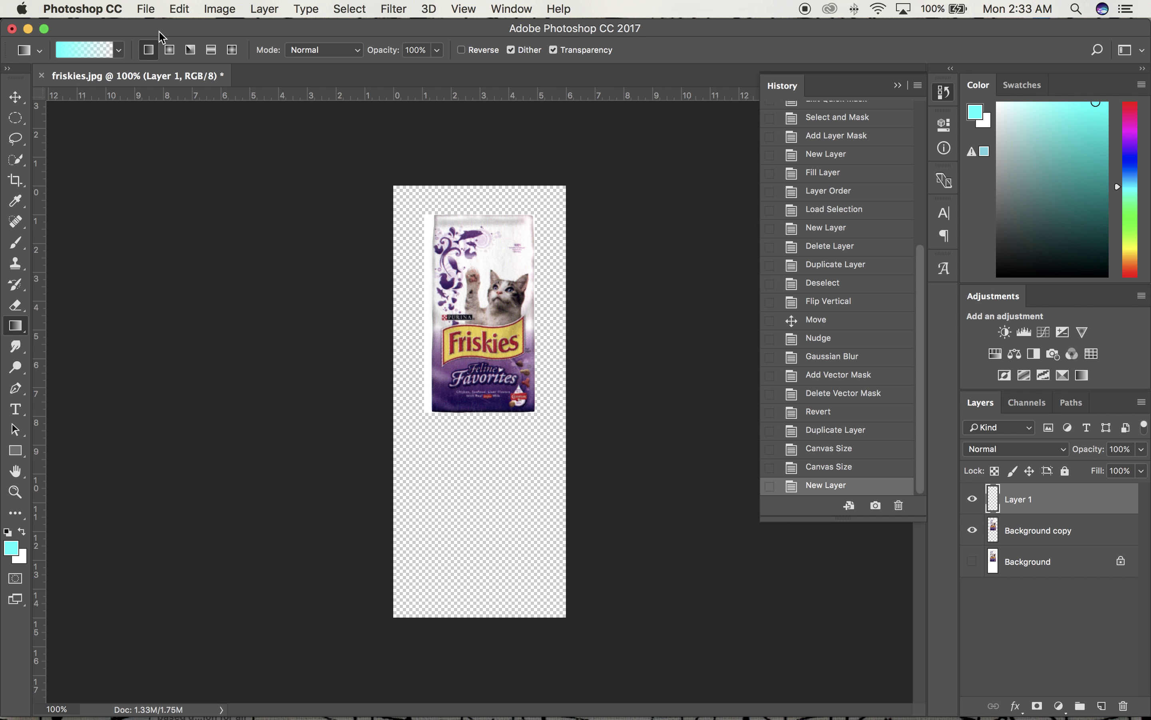
Step: Fill Layer 1 with the cyan foreground colour and move it below Background copy
left_click(176, 9)
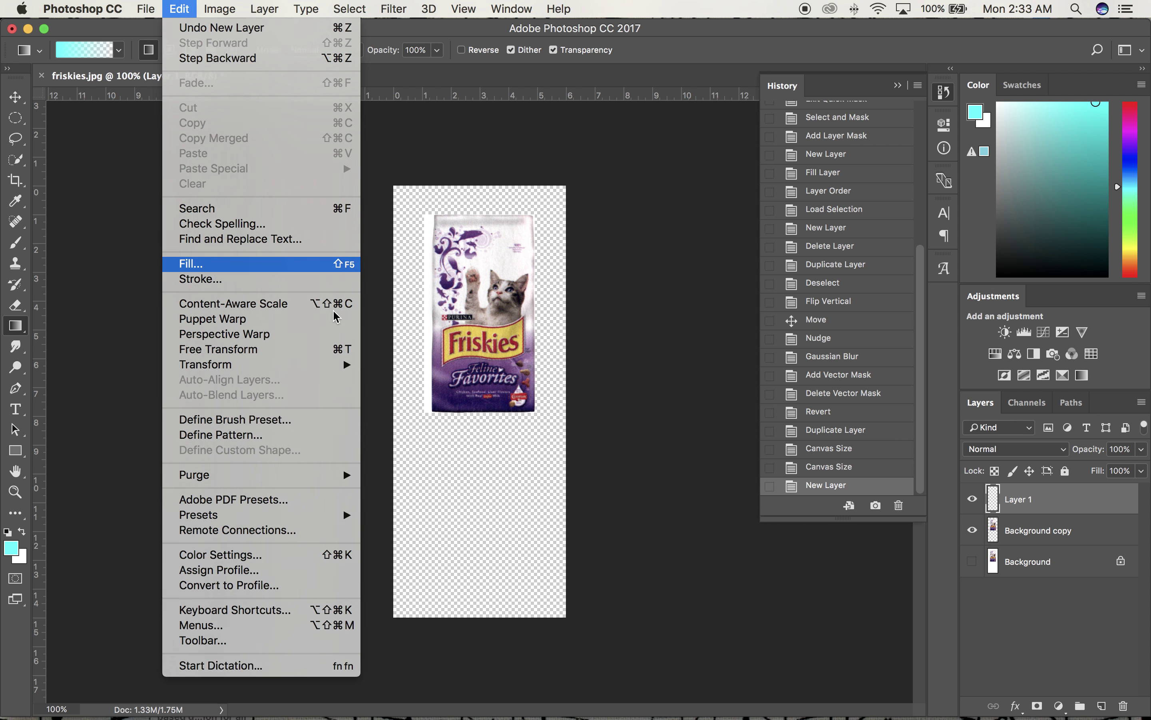
left_click(333, 263)
left_click(578, 269)
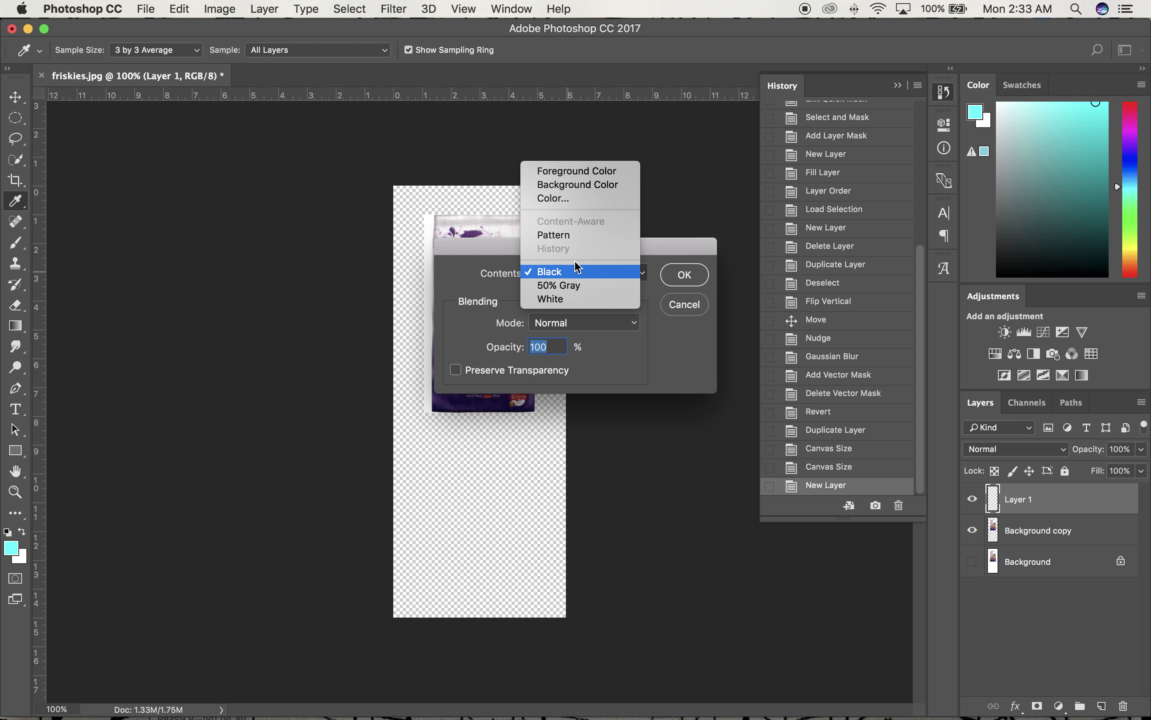
left_click(588, 171)
left_click(684, 274)
key("g")
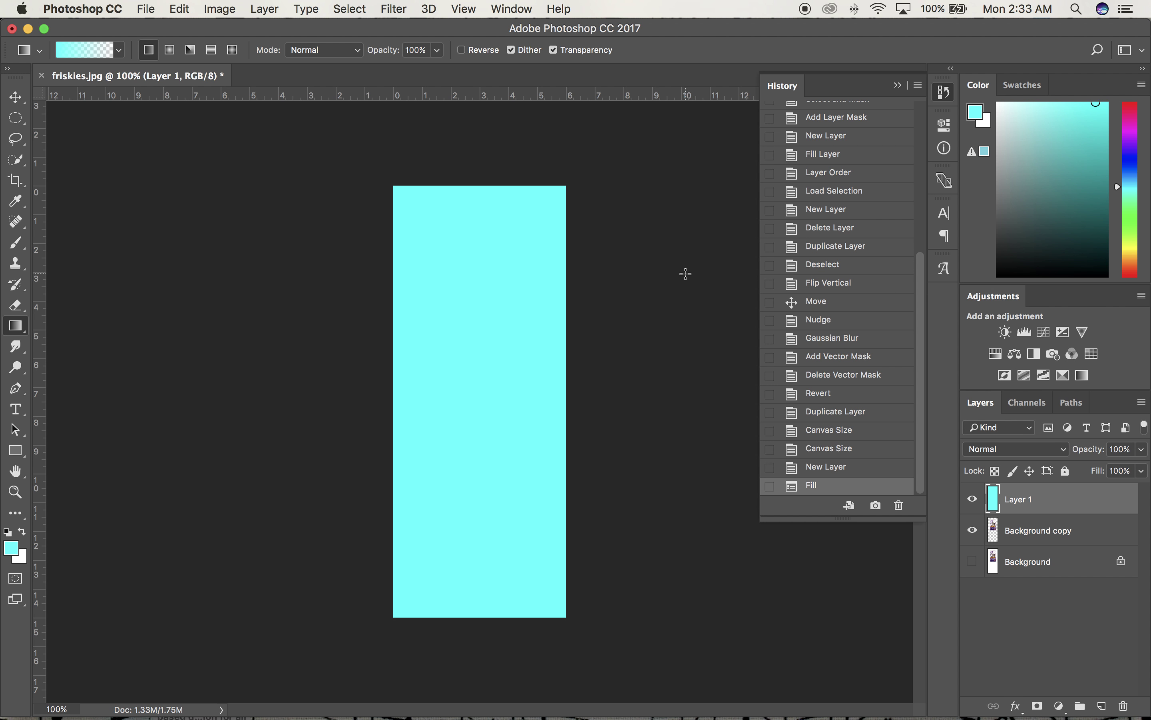
left_click_drag(1034, 504, 1040, 548)
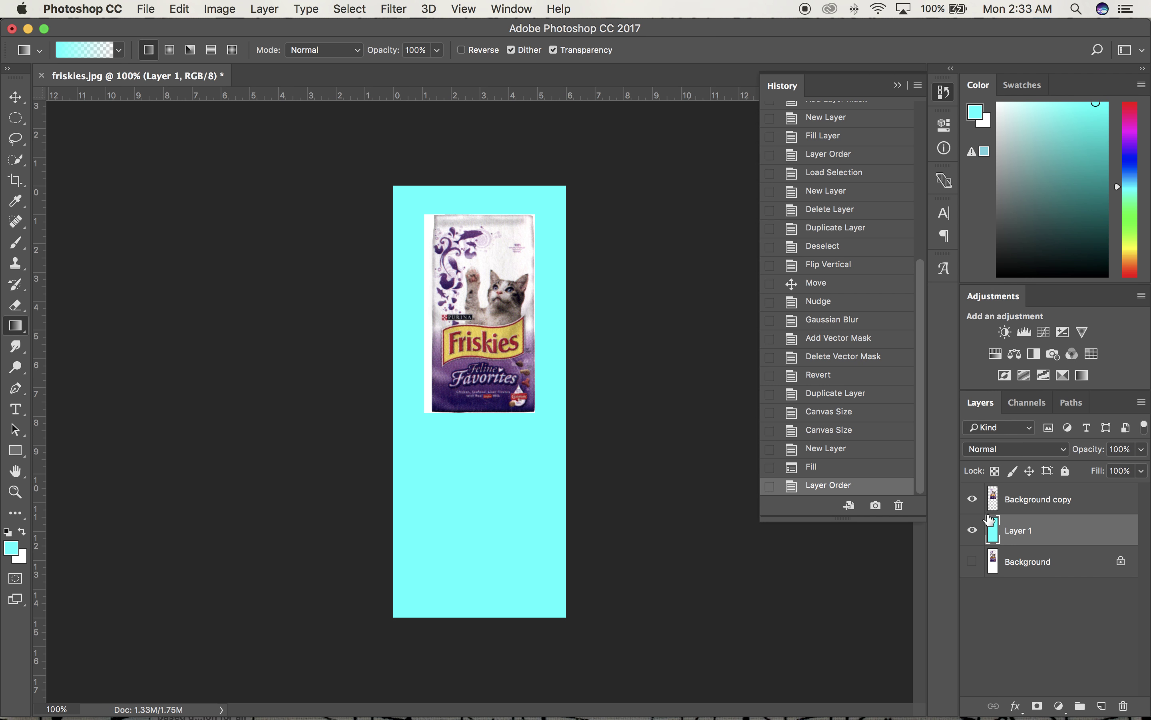
left_click(1033, 500)
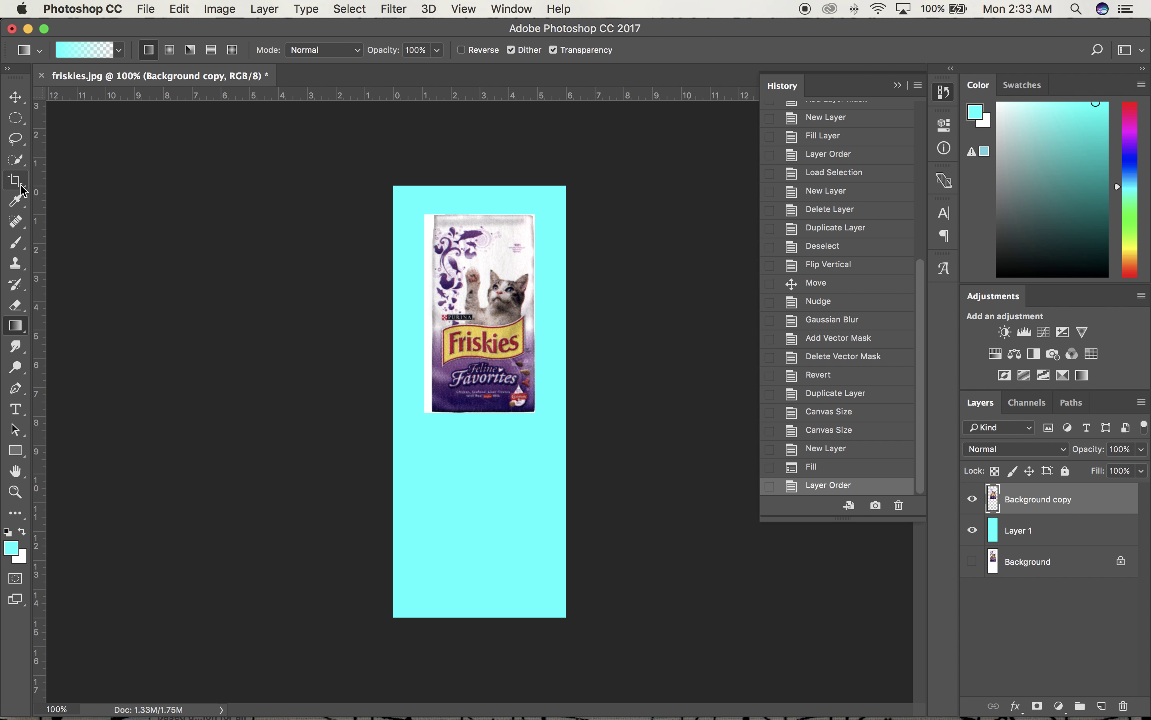
Step: Select the Friskies bag with Quick Selection, including the Feline Favorites area, checking coverage in Quick Mask
left_click(15, 160)
mouse_move(508, 250)
left_mouse_down()
mouse_move(444, 237)
mouse_move(460, 400)
mouse_move(508, 387)
mouse_move(519, 314)
mouse_move(521, 332)
mouse_move(481, 292)
left_mouse_up()
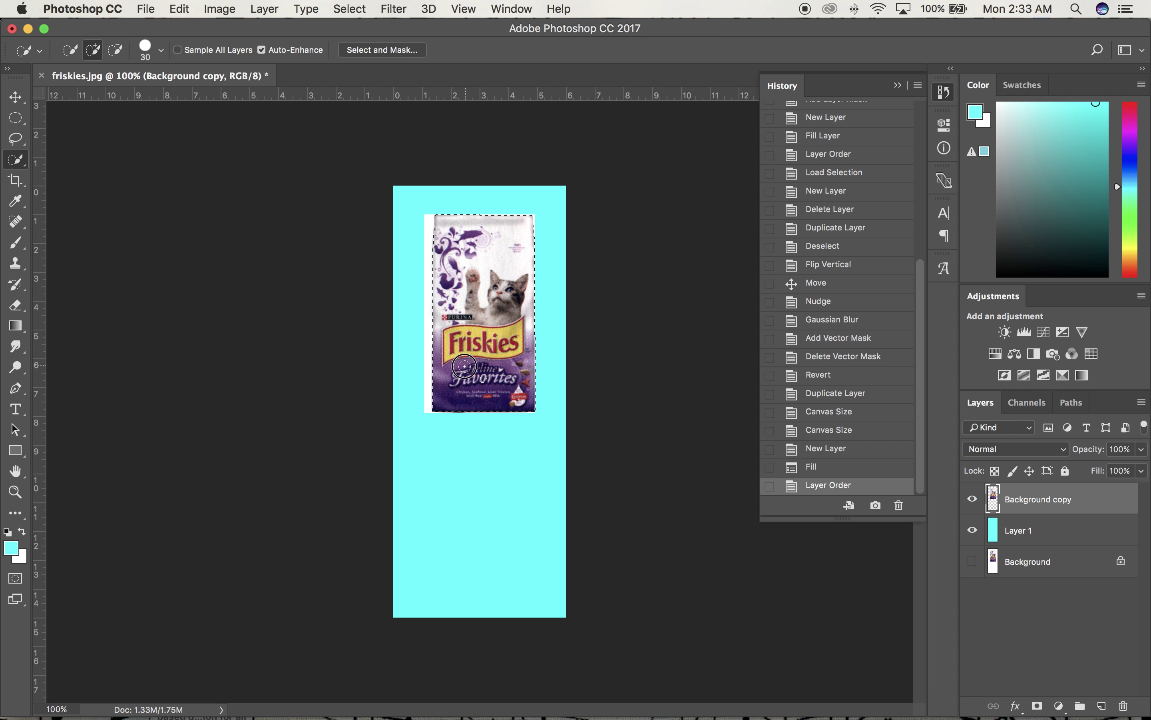
left_click(476, 255)
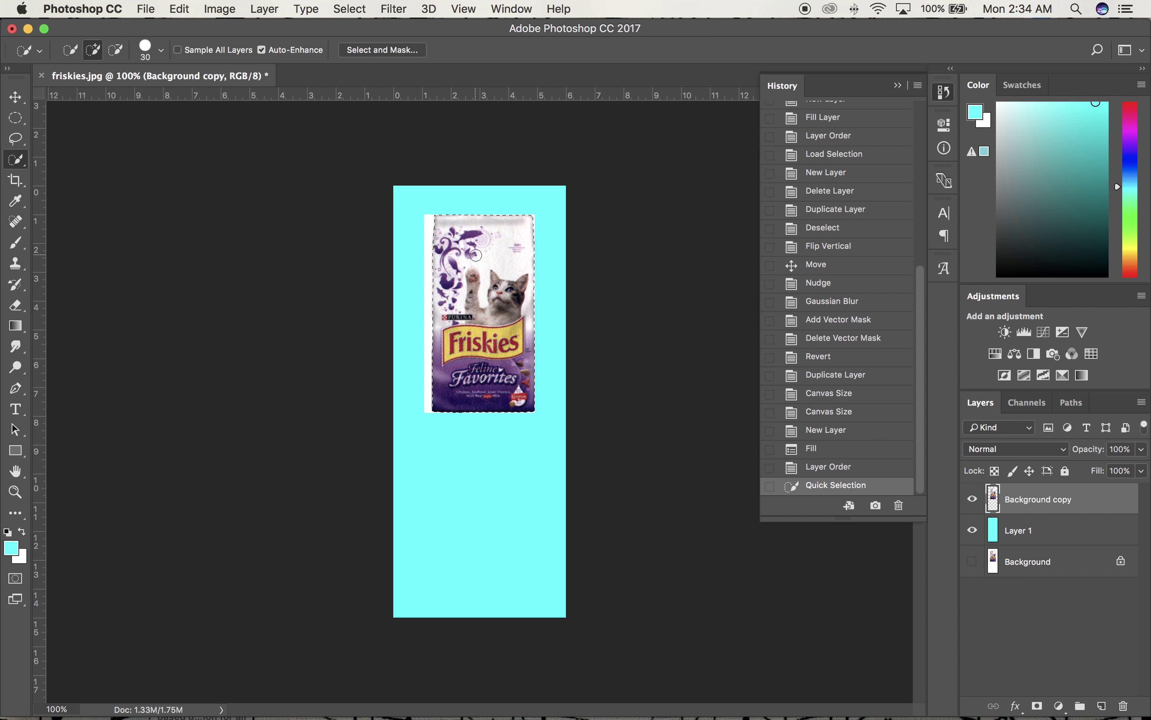
key("q")
key("super+equal")
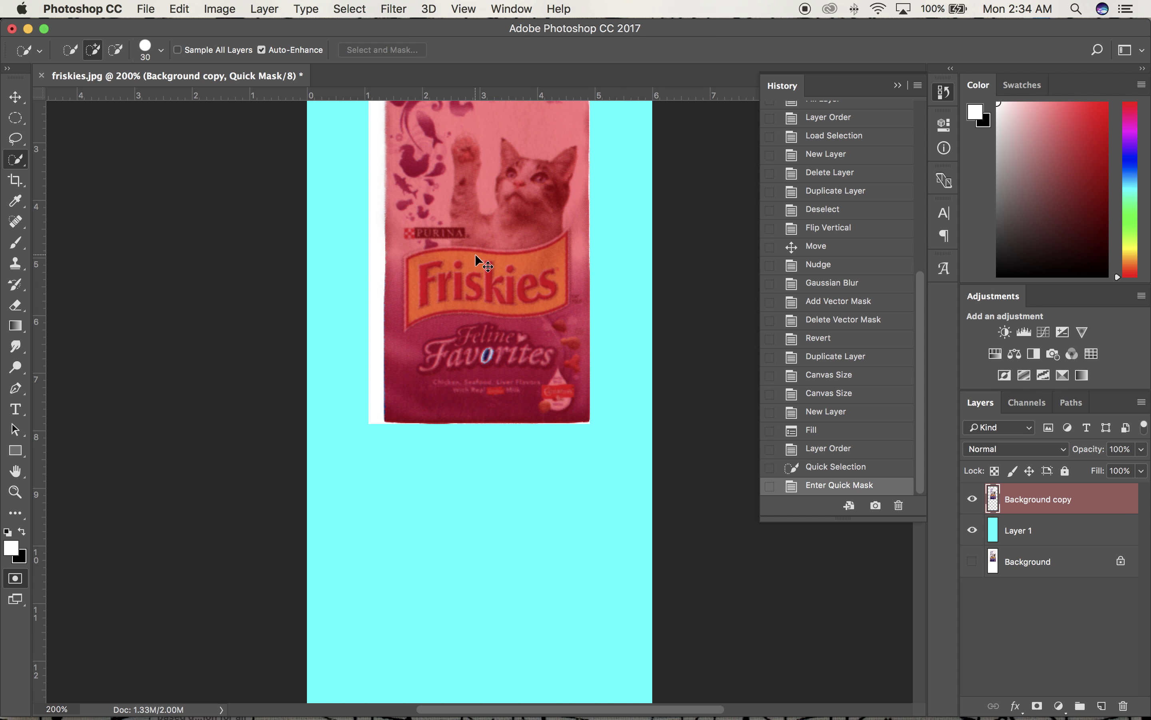
scroll(476, 260, "up", 5)
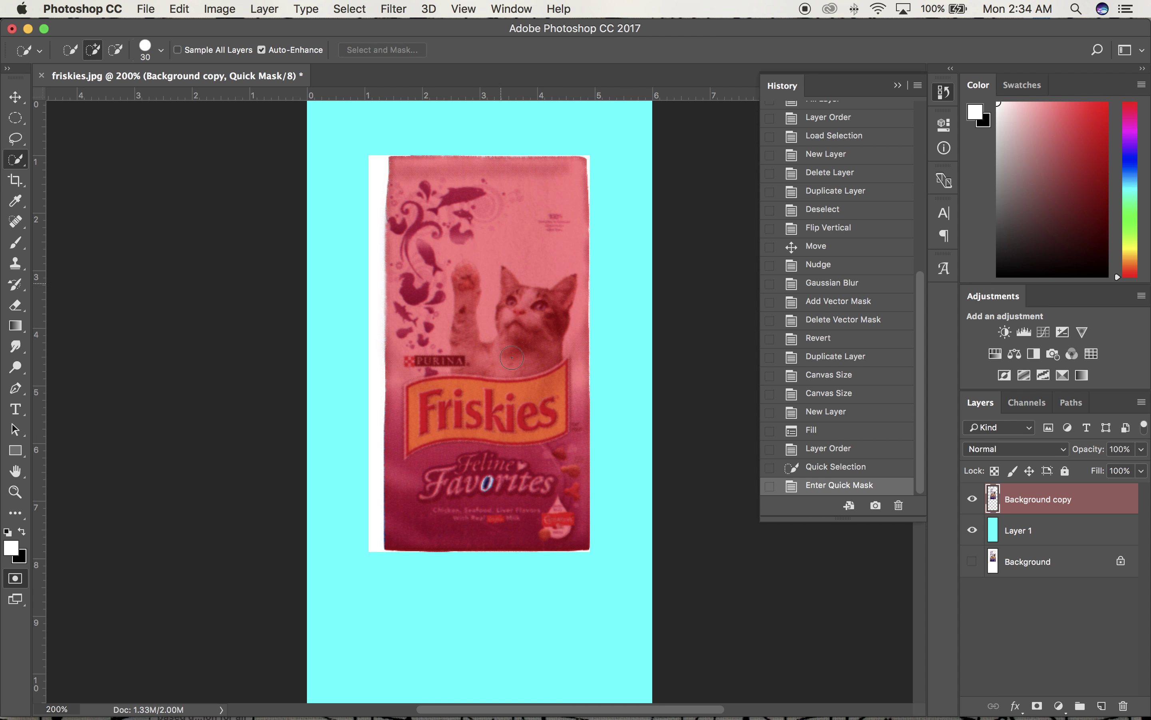
key("q")
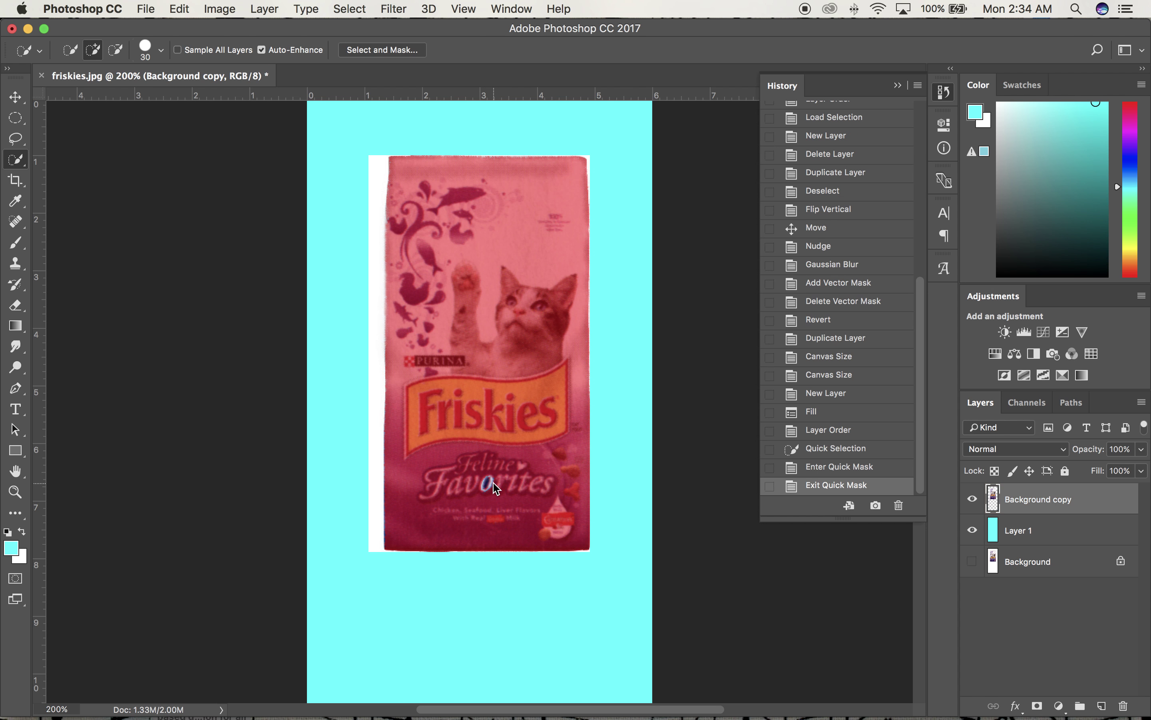
mouse_move(493, 476)
left_mouse_down()
mouse_move(485, 485)
mouse_move(483, 476)
left_mouse_up()
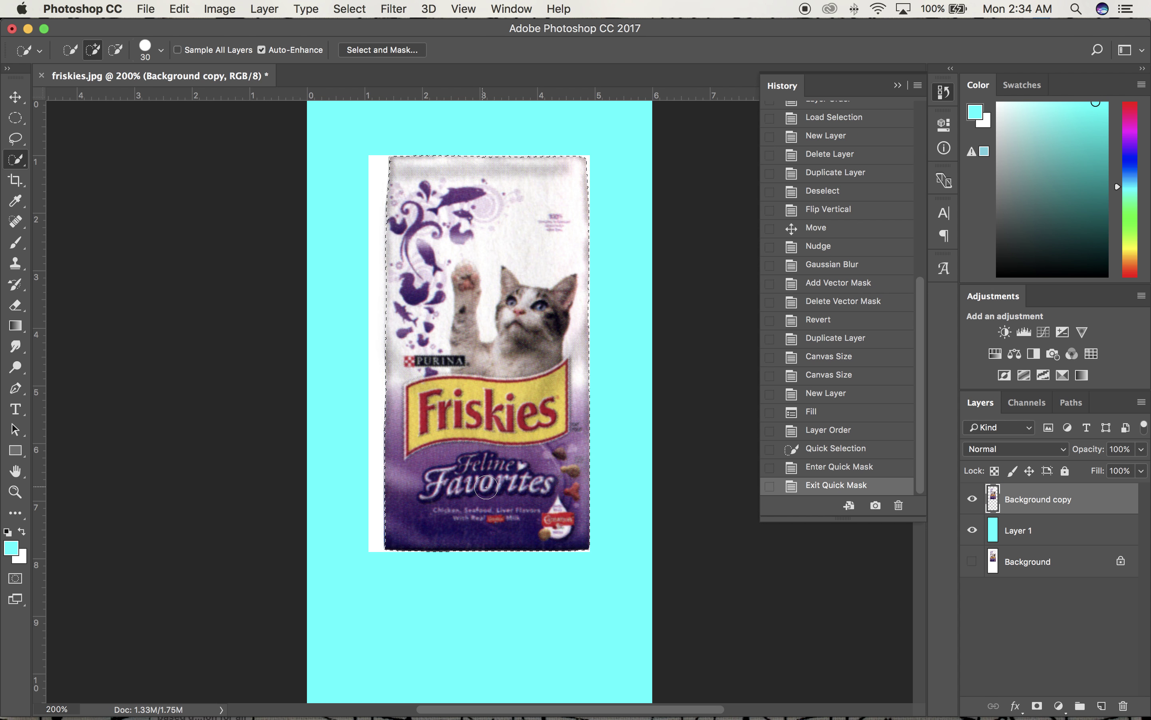
key("q")
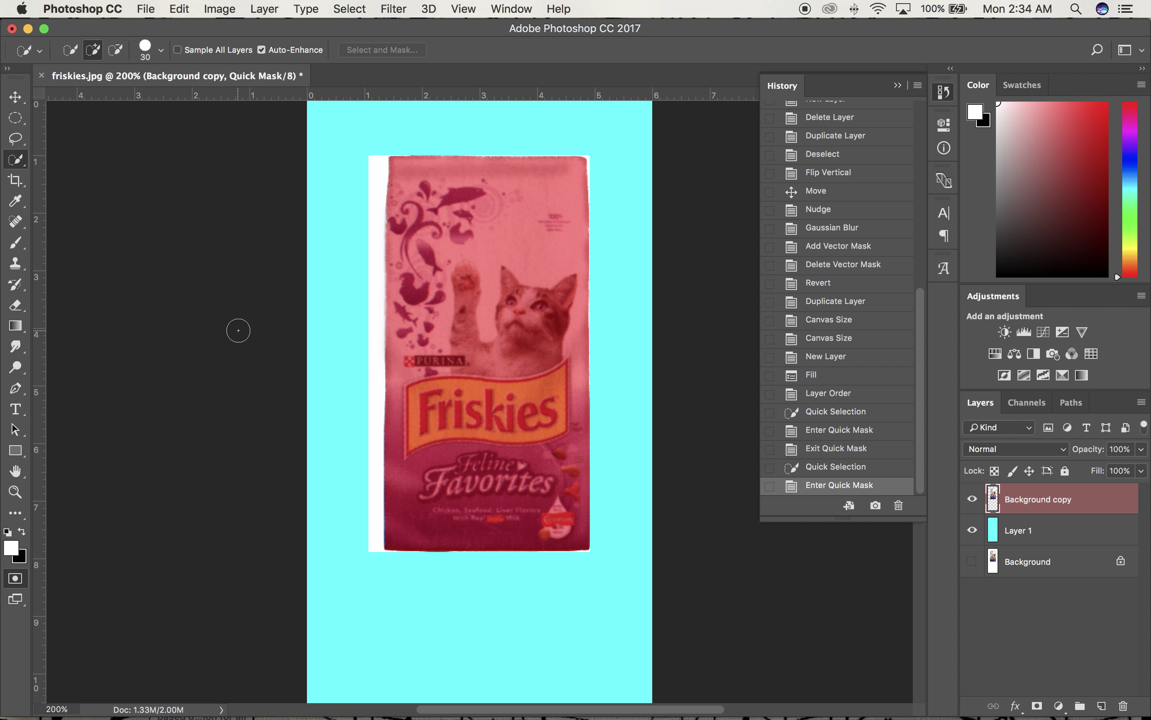
Step: Paint the bag's bottom-left and bottom-right corners into the mask with a 20 px brush
left_click(16, 242)
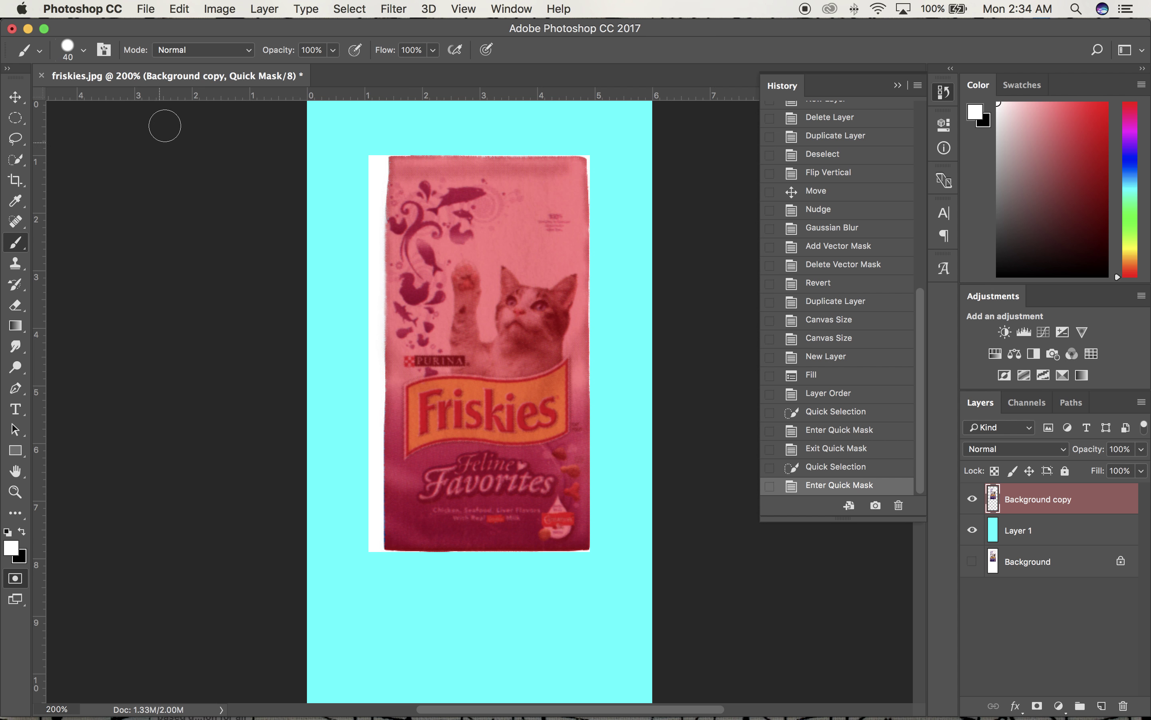
scroll(395, 546, "right", 3)
scroll(395, 545, "up", 1)
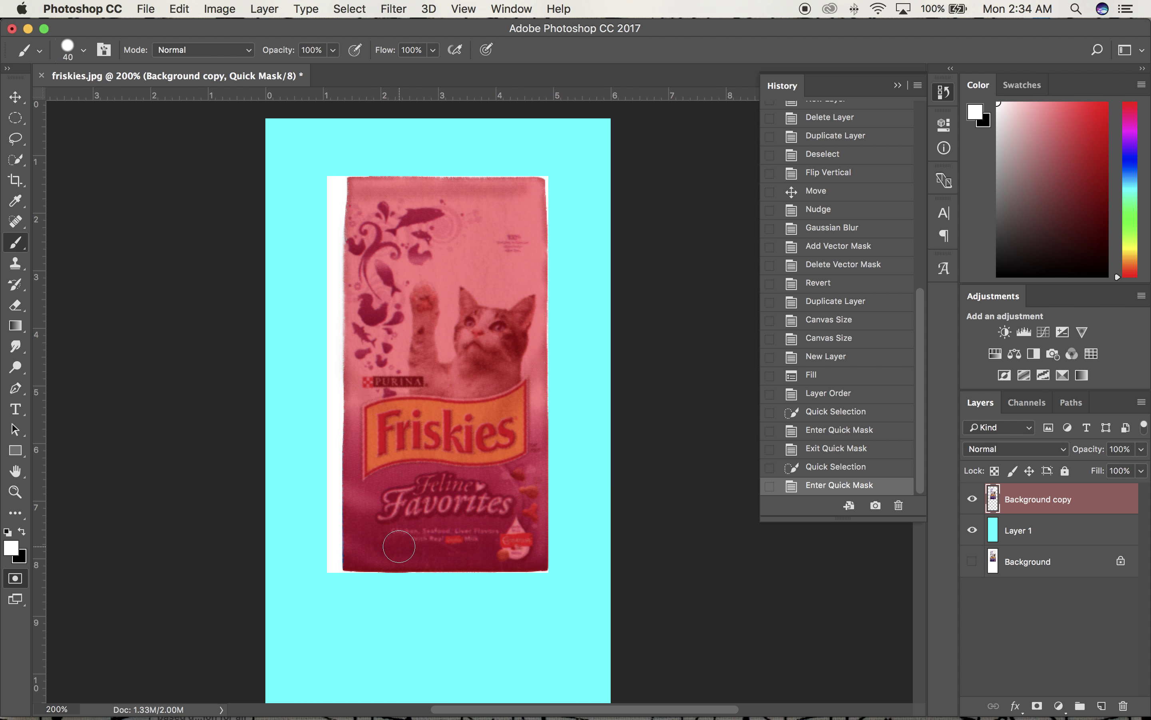
key("bracketleft")
key("bracketleft")
key("bracketleft")
key("bracketleft")
left_click_drag(356, 580, 328, 562)
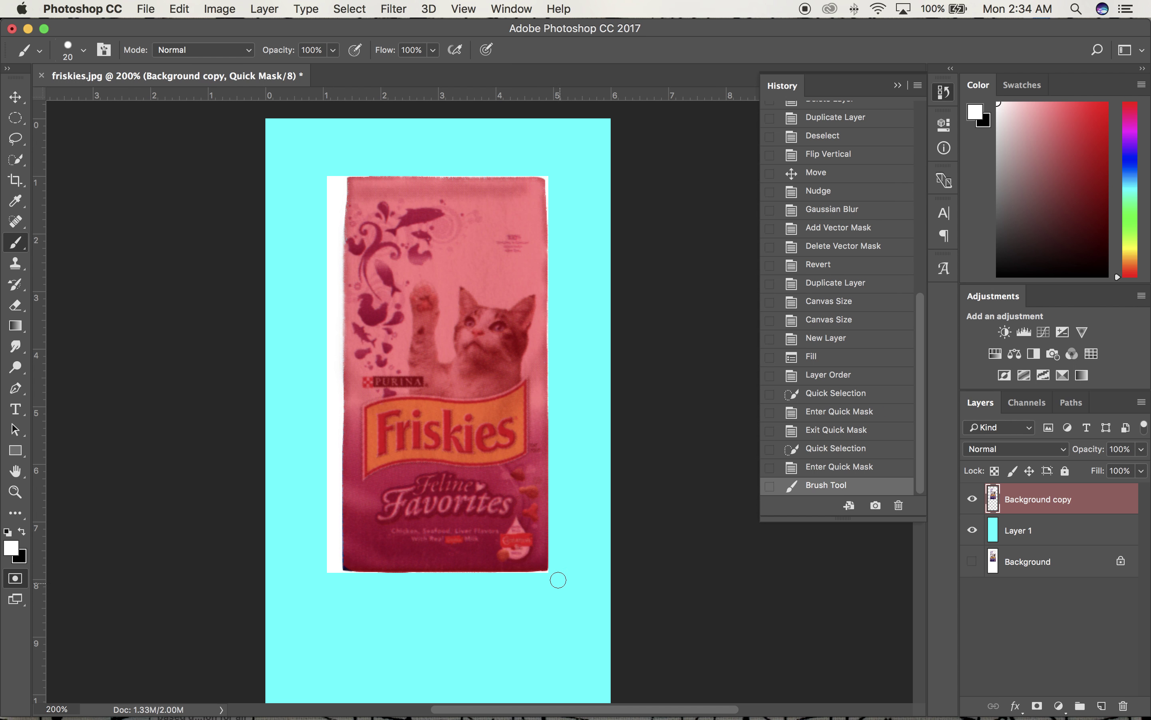
mouse_move(558, 578)
left_mouse_down()
mouse_move(542, 573)
mouse_move(553, 567)
mouse_move(540, 576)
mouse_move(558, 565)
mouse_move(518, 582)
left_mouse_up()
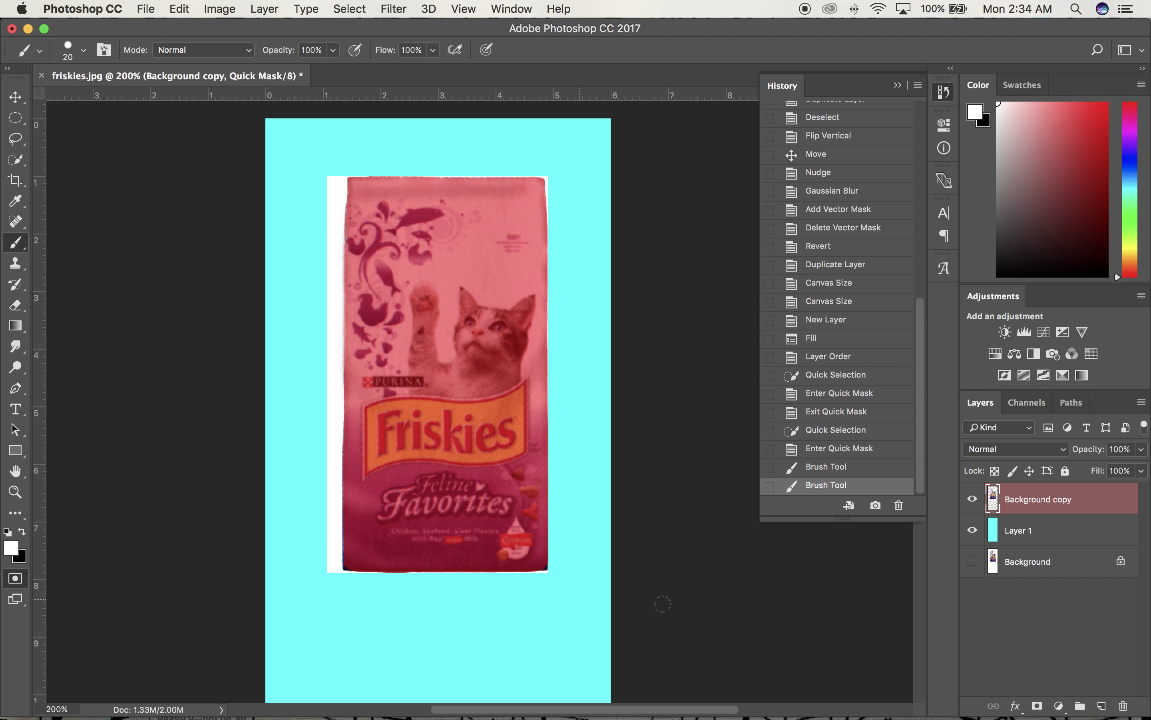
key("q")
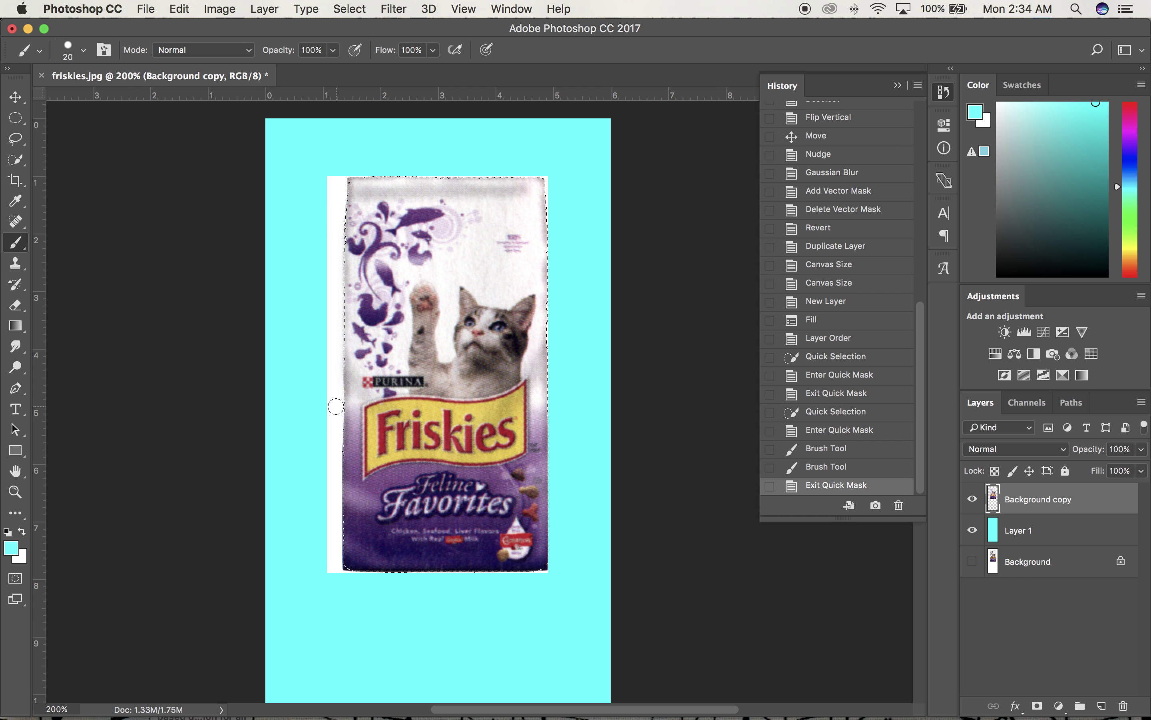
Step: Invert the selection, delete the leftover white around the bag, and deselect
left_click(220, 9)
mouse_move(350, 8)
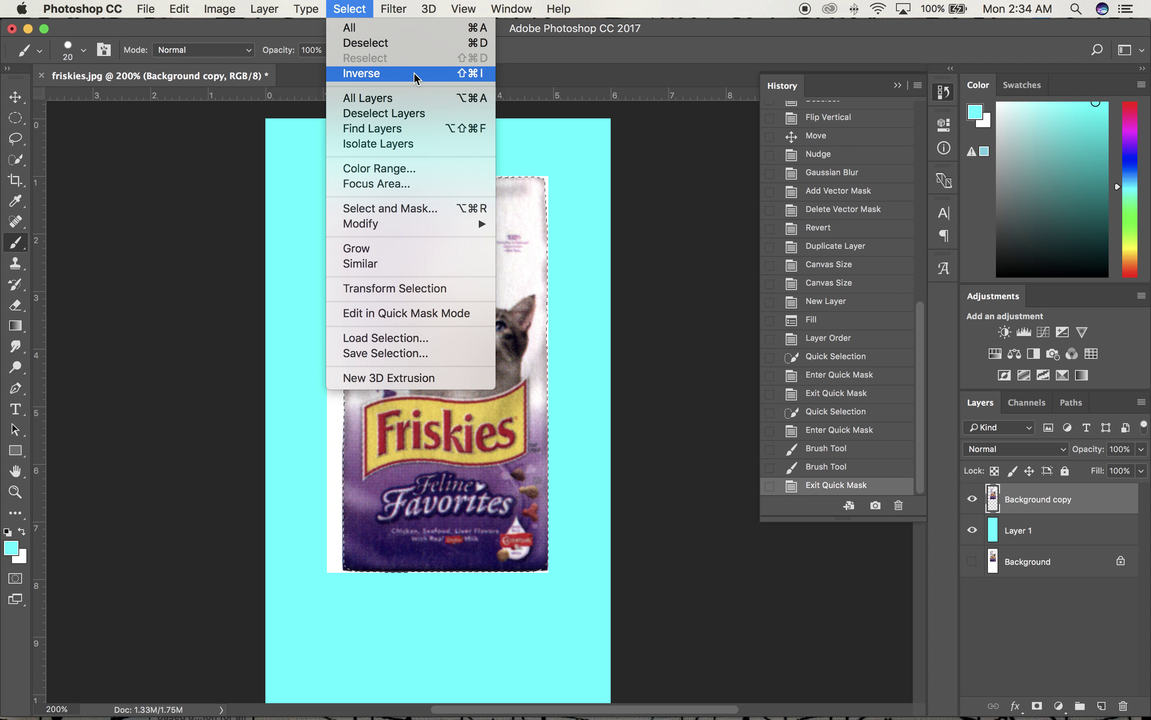
left_click(485, 78)
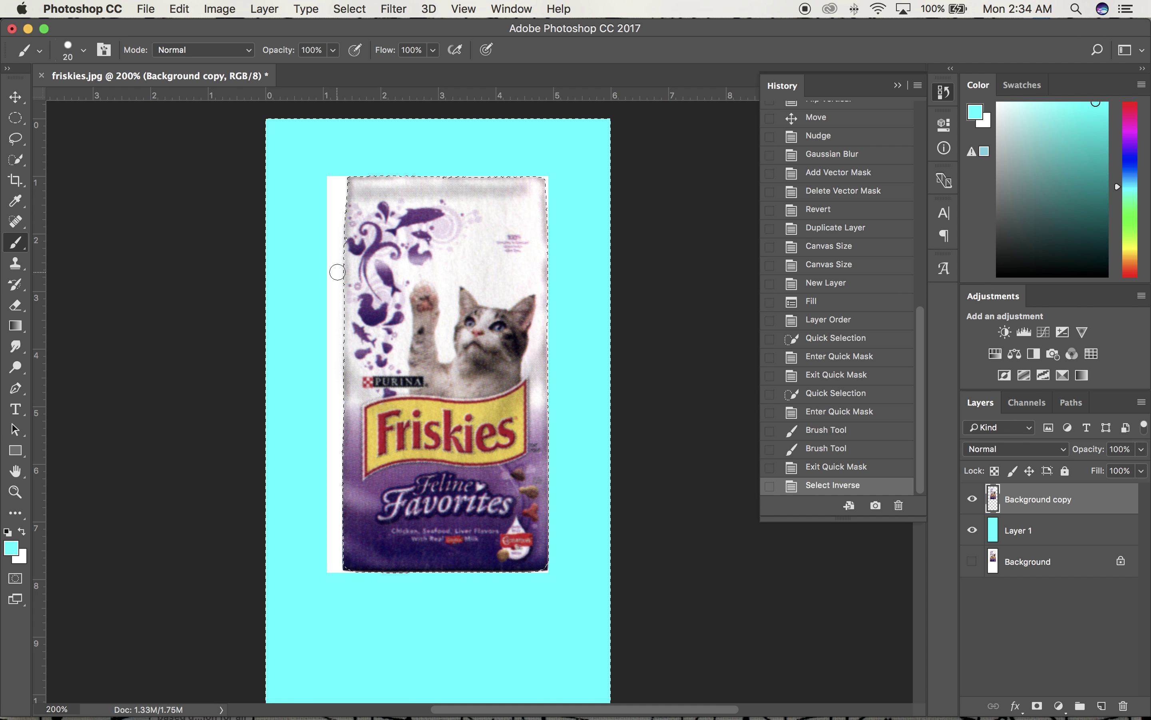
key("BackSpace")
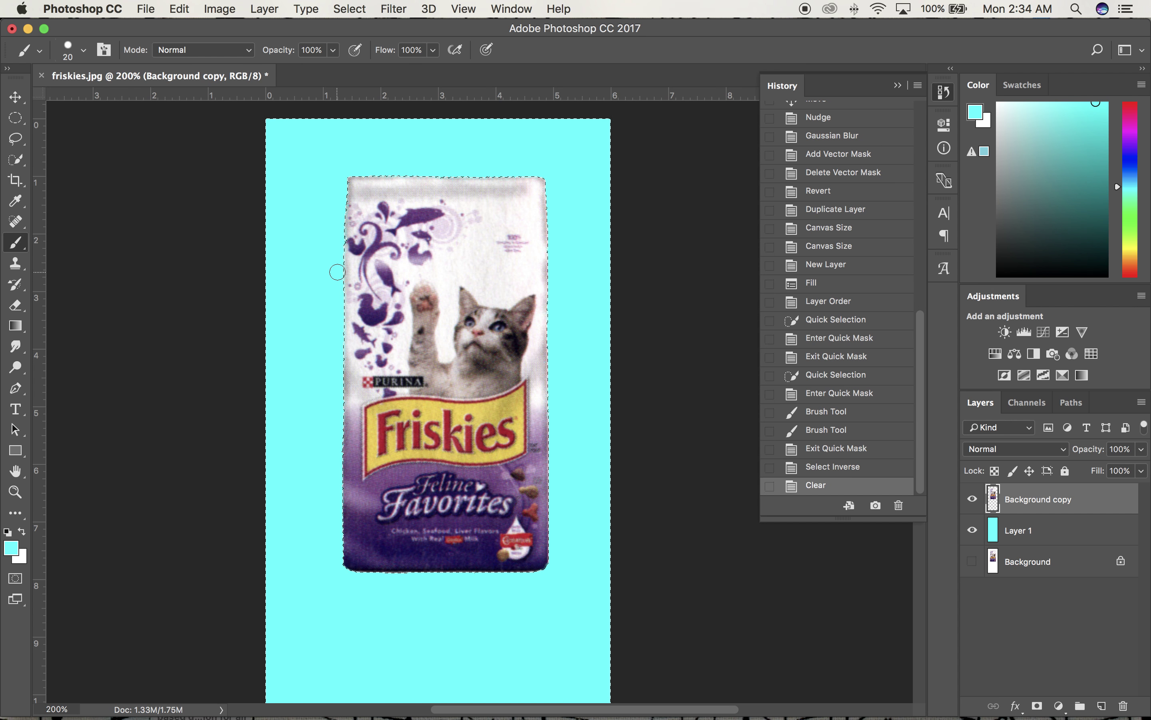
key("super+d")
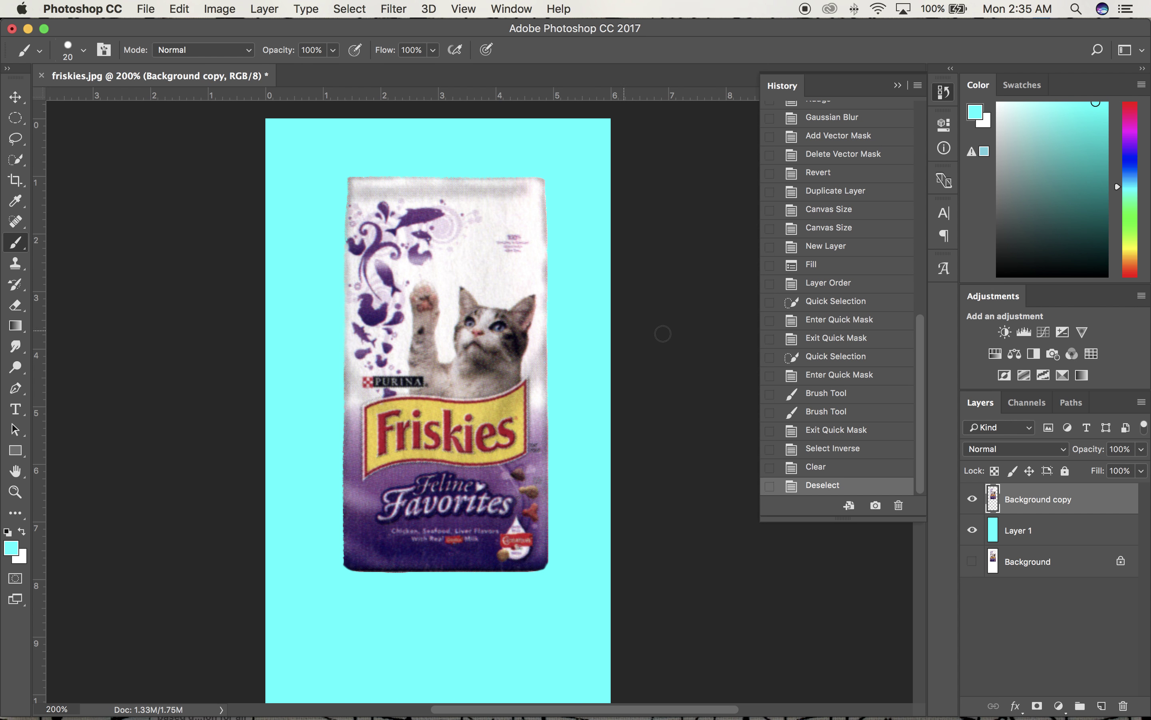
Step: Duplicate Background copy as a layer named 'reflection' and fit the canvas on screen
left_click(1064, 505)
left_click_drag(1063, 505, 1101, 709)
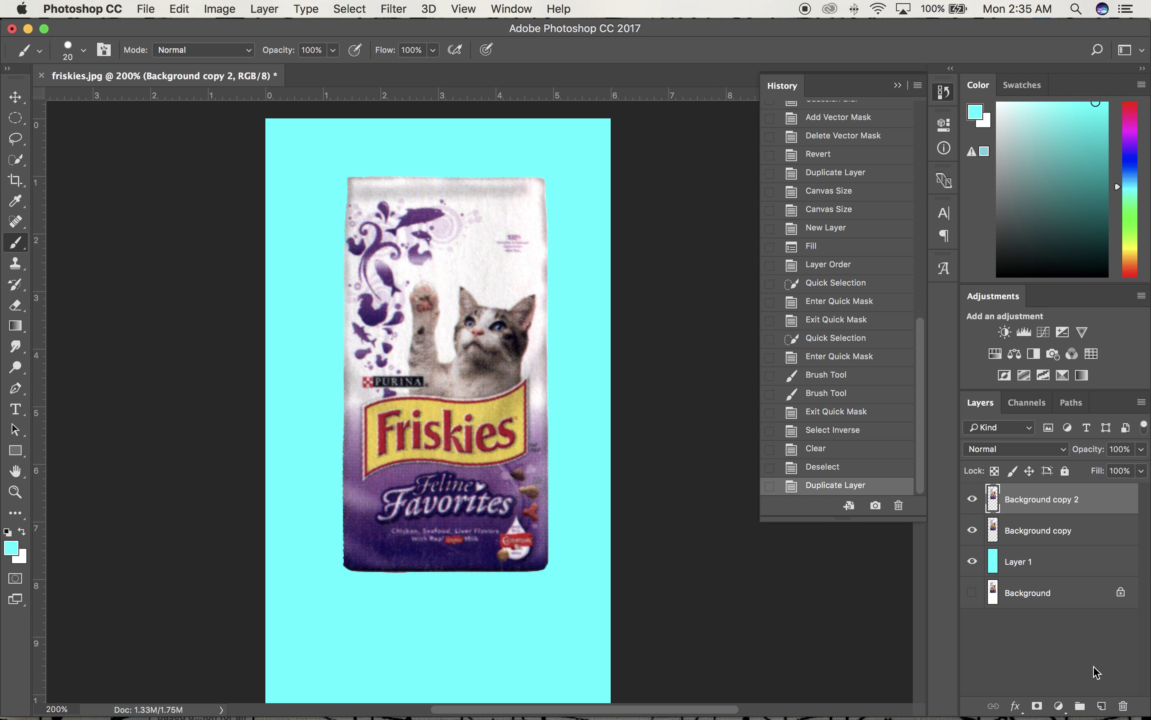
double_click(1025, 501)
type("reflection")
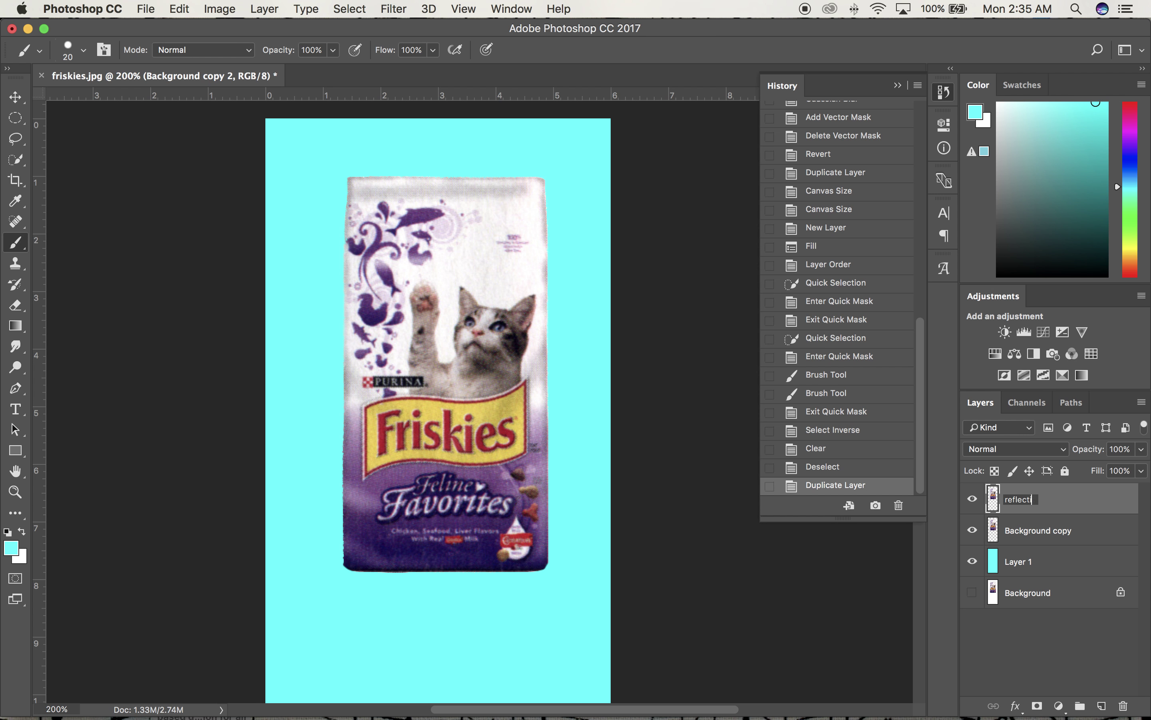
key("Return")
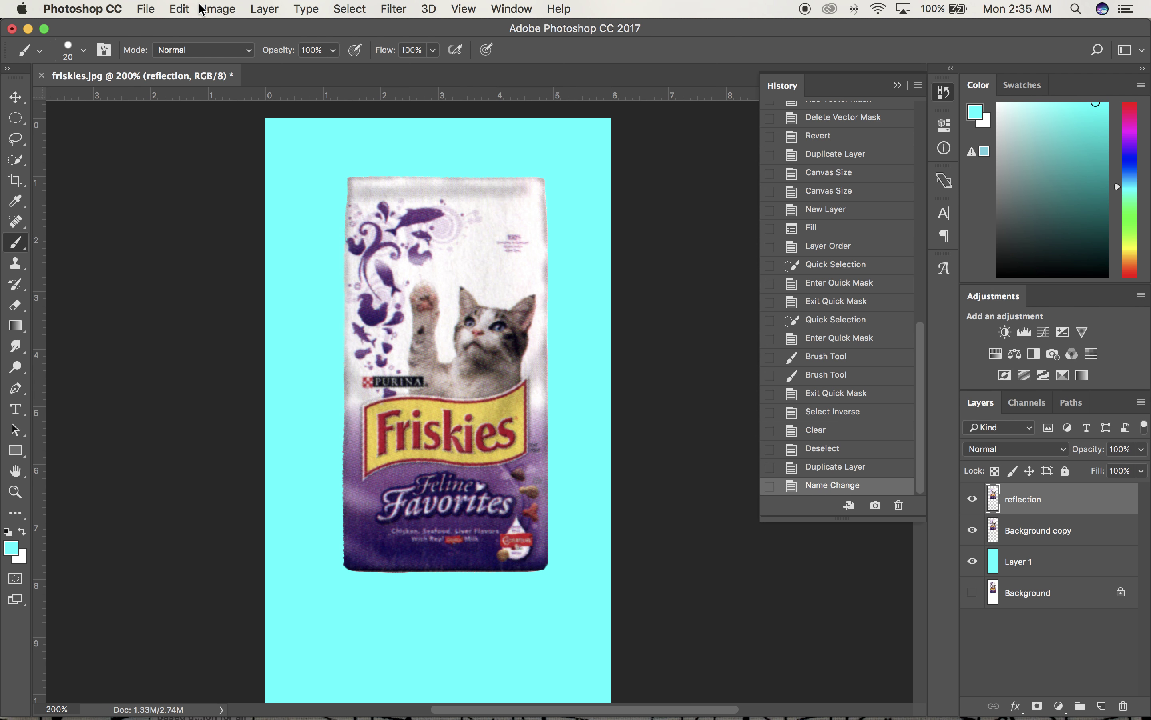
key("super+0")
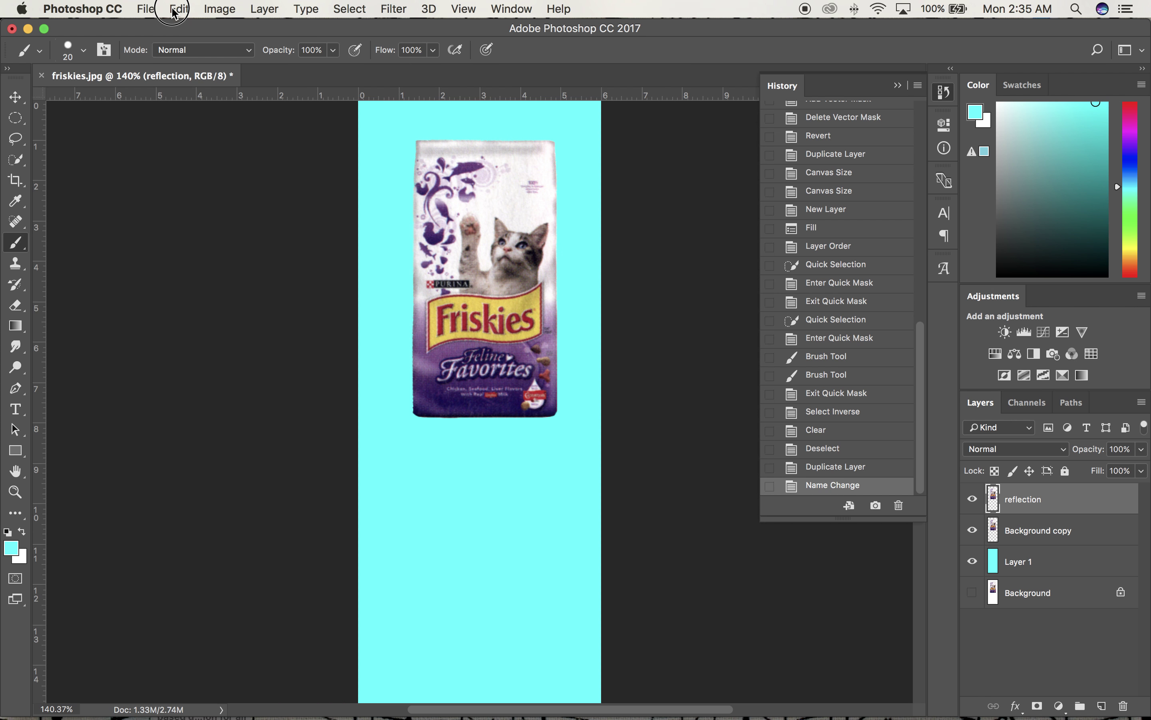
Step: Flip the reflection layer vertically and drag it down directly beneath the bag
left_click(180, 8)
left_click(181, 10)
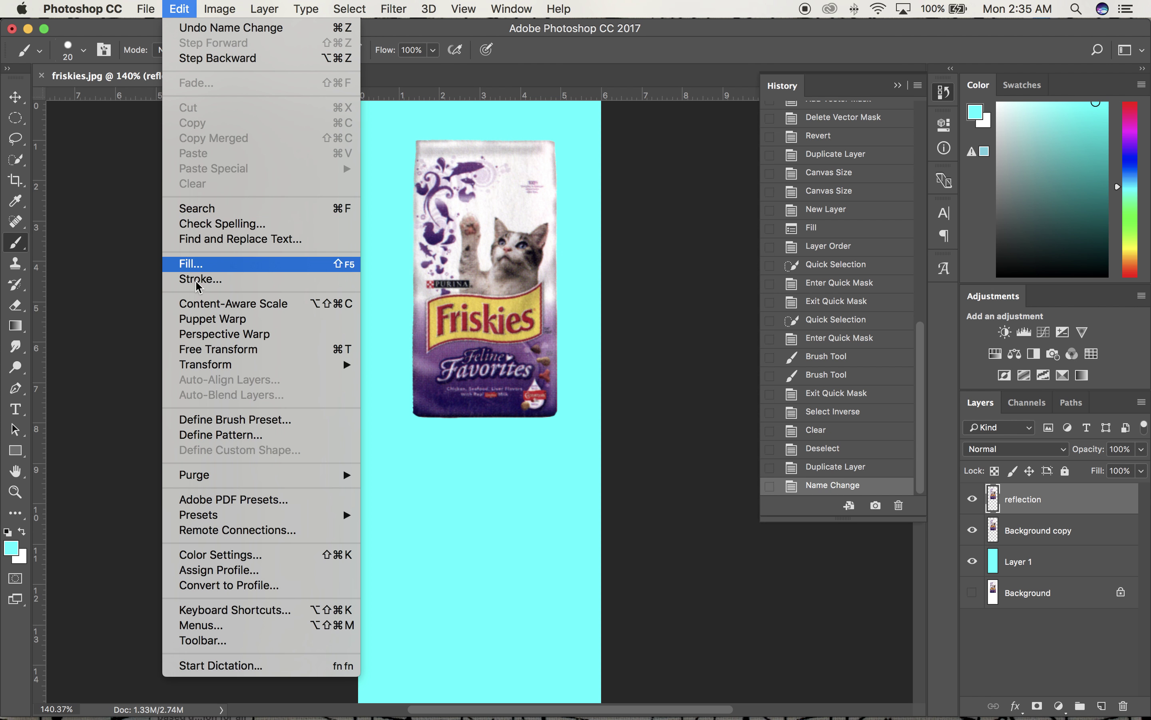
mouse_move(333, 364)
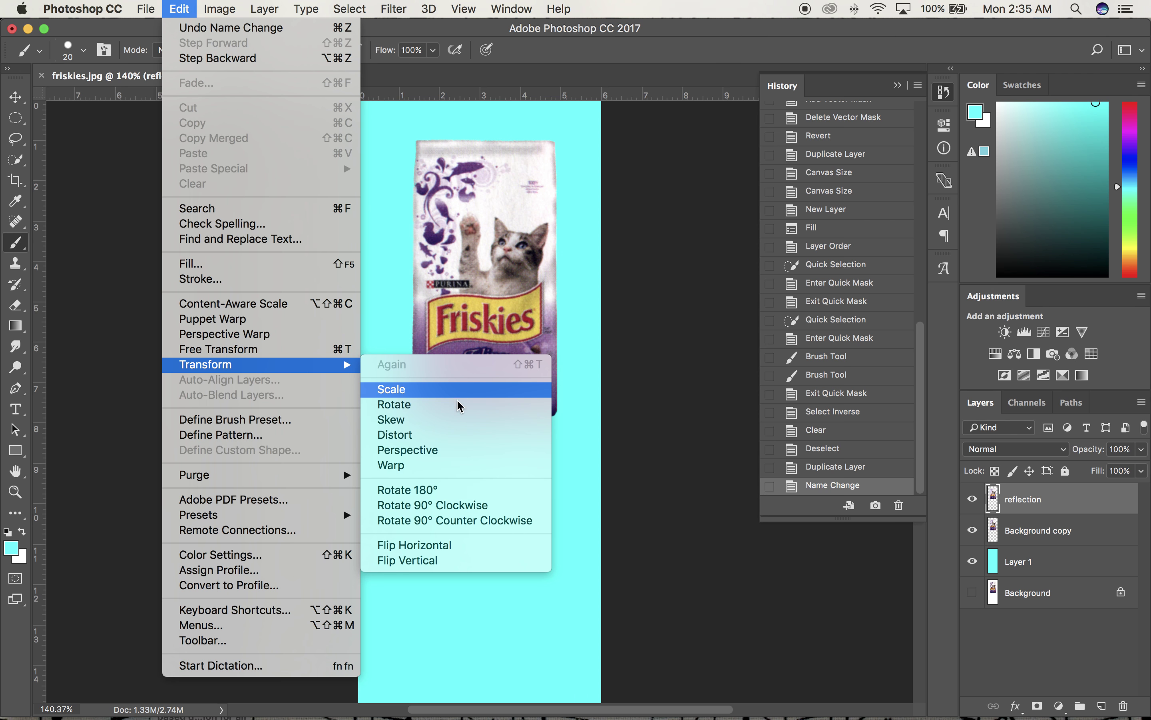
left_click(440, 564)
left_click(20, 102)
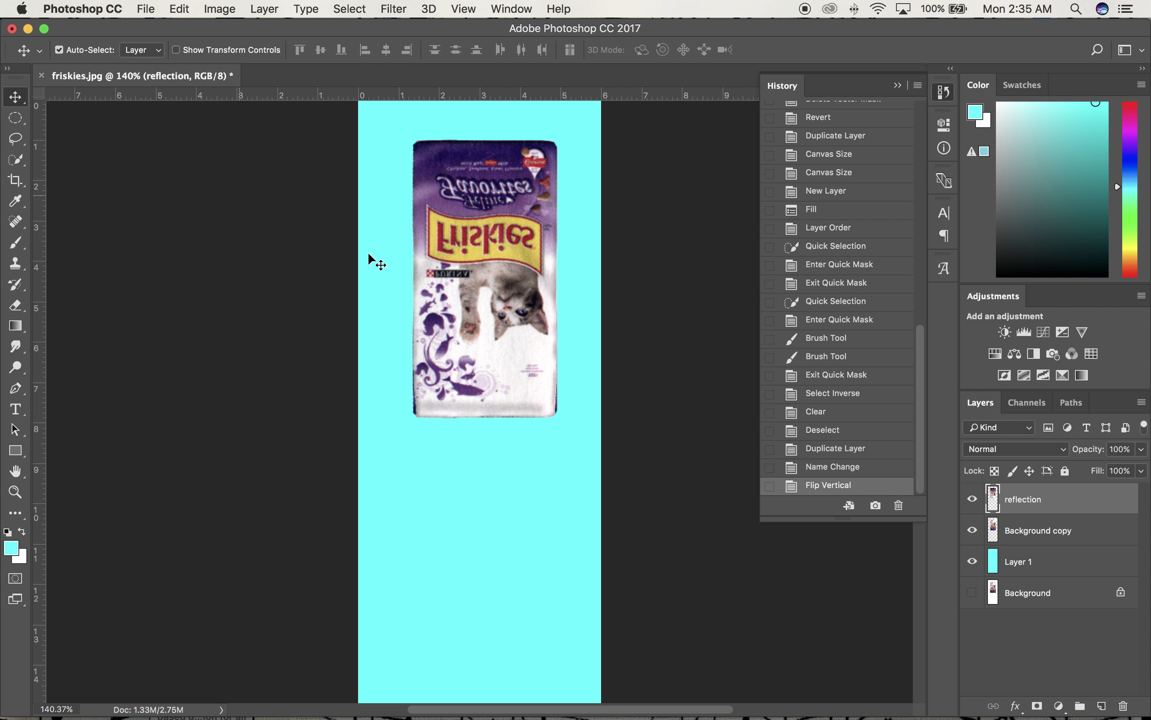
left_click_drag(500, 288, 490, 552)
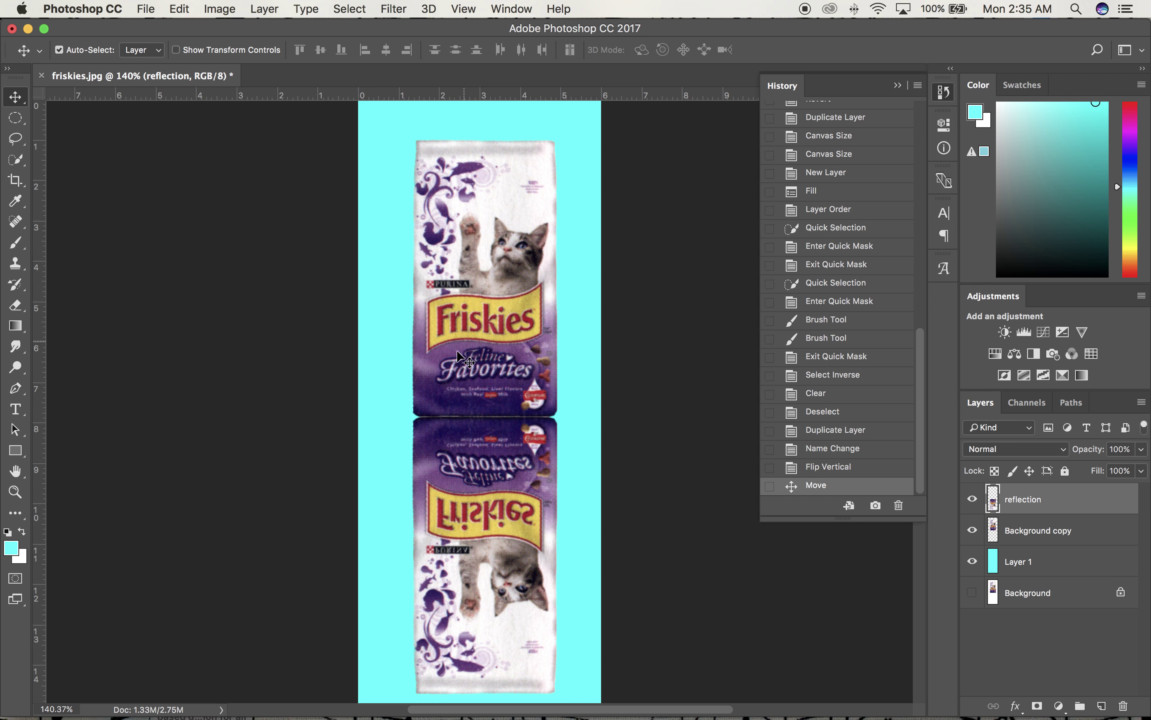
left_click(394, 9)
Step: Blur the reflection with a Gaussian Blur of about 7 pixels and add a layer mask
mouse_move(421, 201)
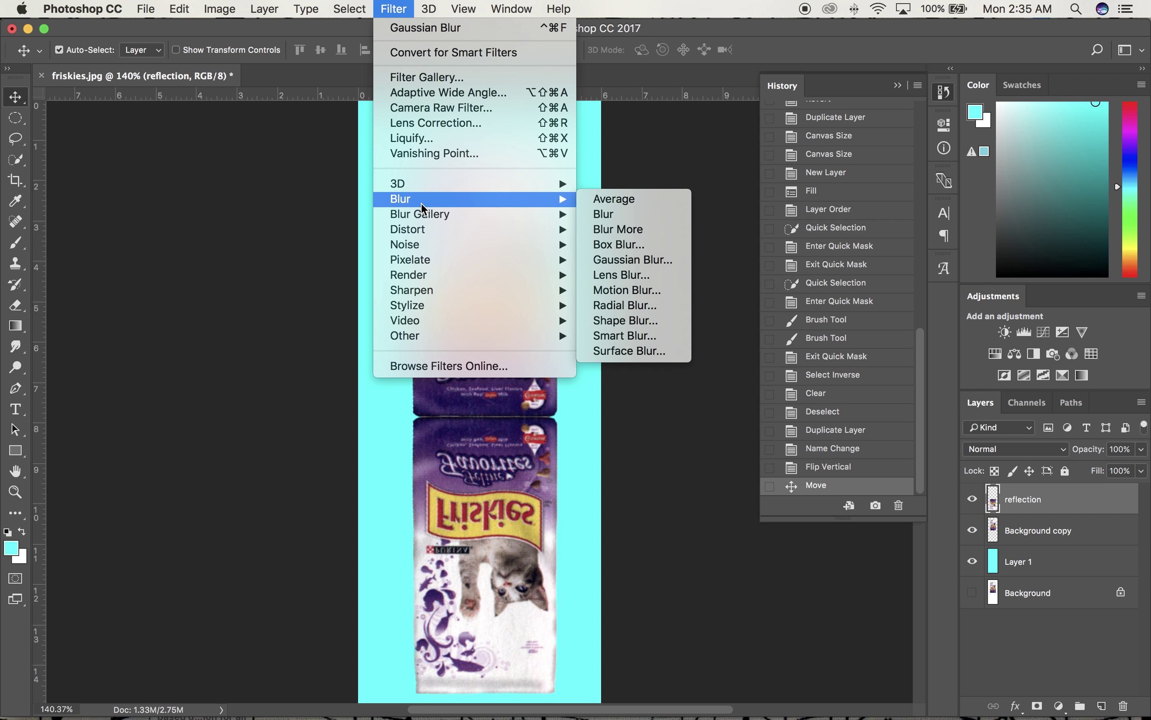
left_click(649, 263)
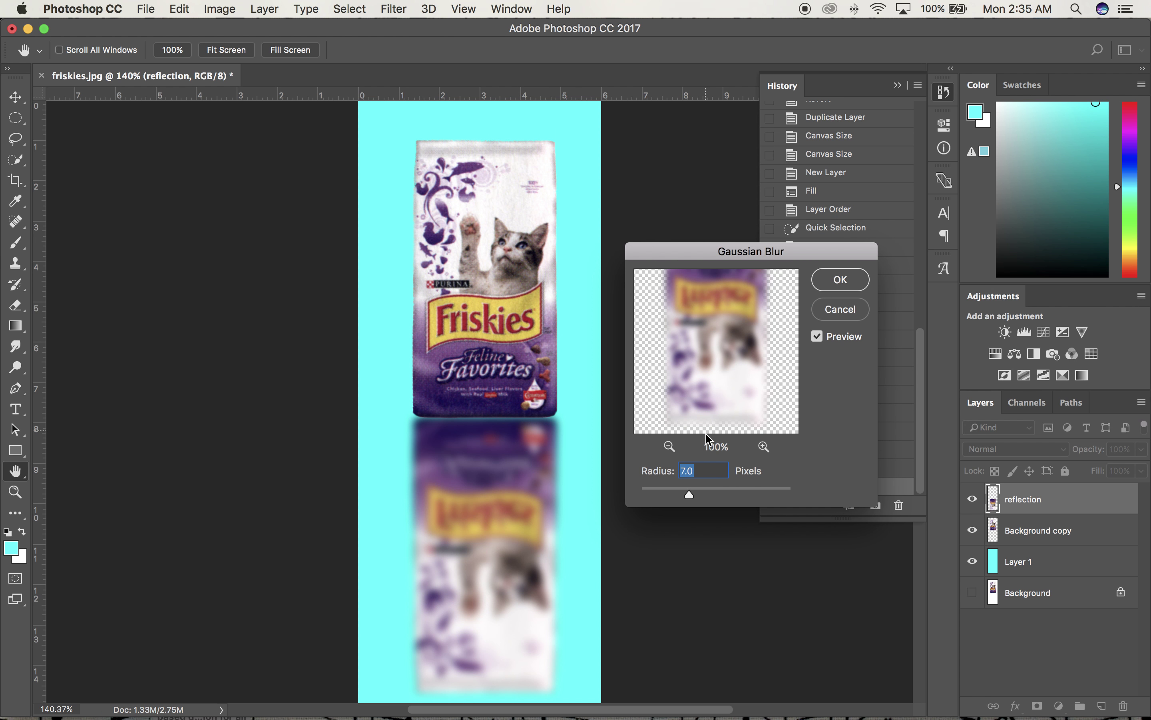
mouse_move(711, 495)
left_mouse_down()
mouse_move(659, 495)
mouse_move(713, 496)
mouse_move(679, 496)
mouse_move(690, 494)
left_mouse_up()
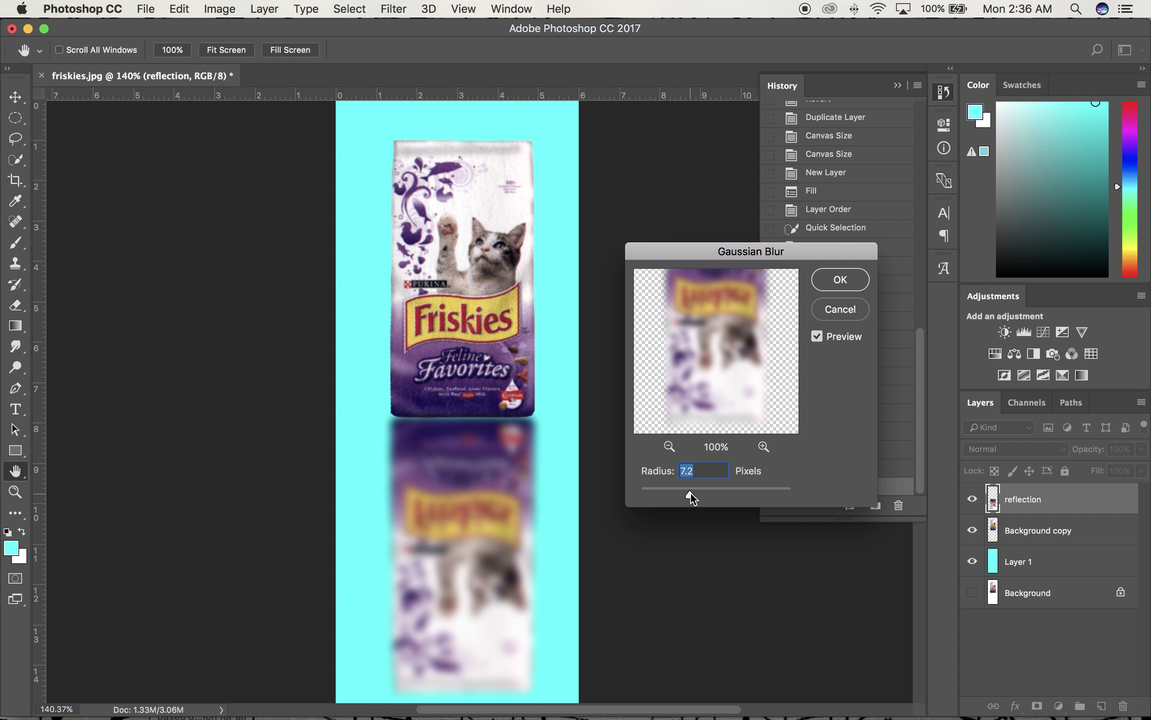
left_click(838, 280)
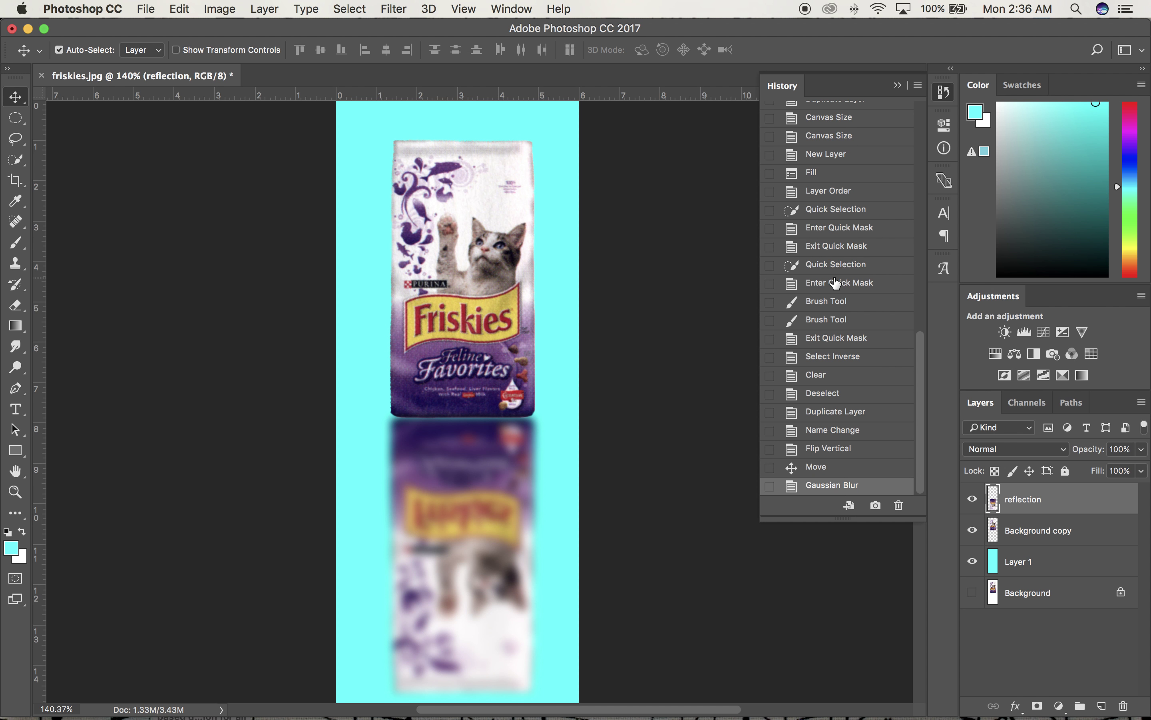
left_click(1037, 706)
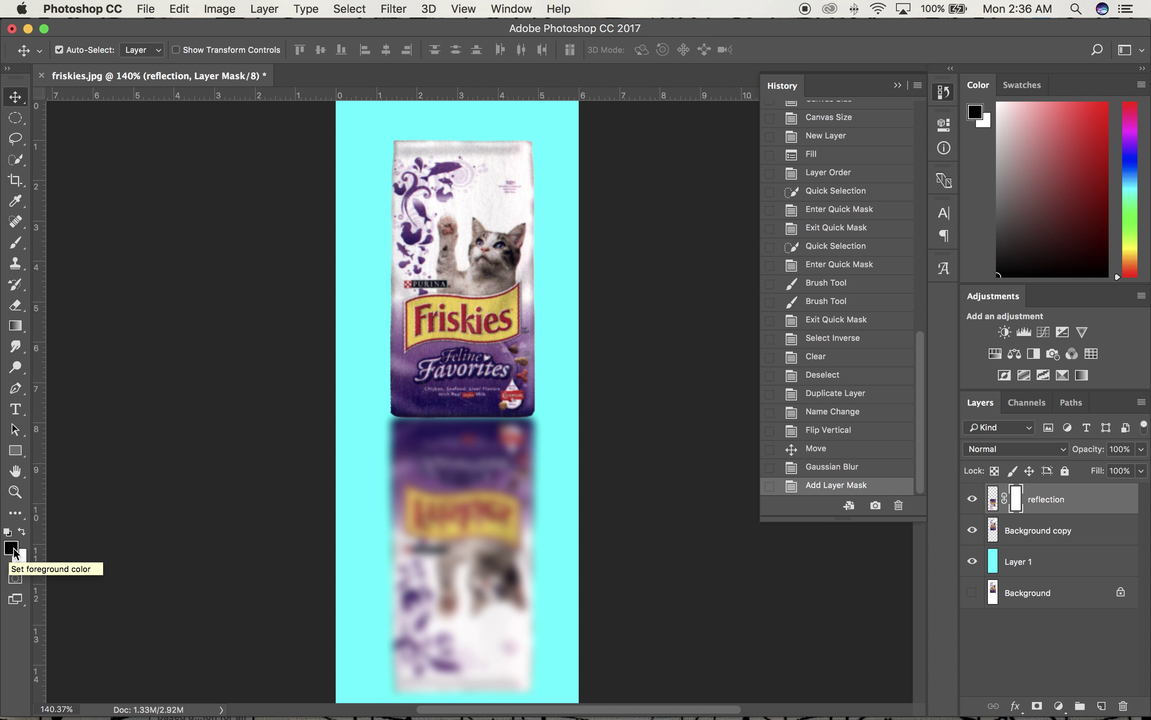
Step: Fade the reflection's bottom with a Foreground to Transparent mask gradient, then move it below Background copy
left_click(18, 326)
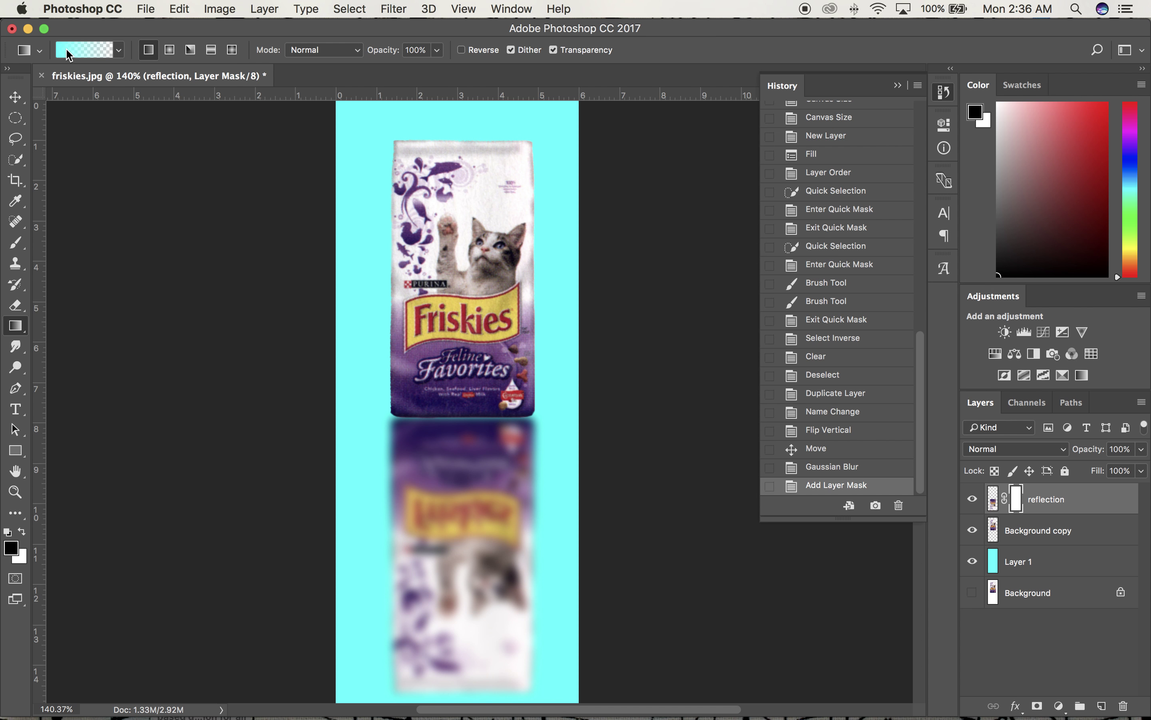
left_click(81, 50)
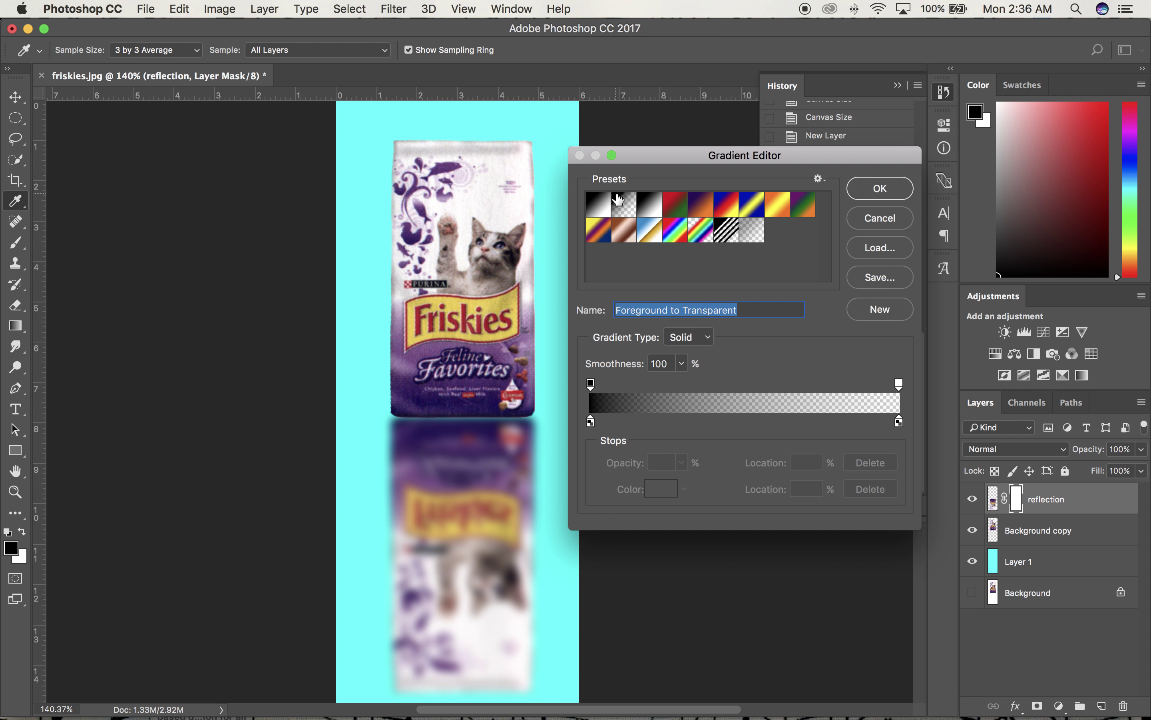
left_click(885, 191)
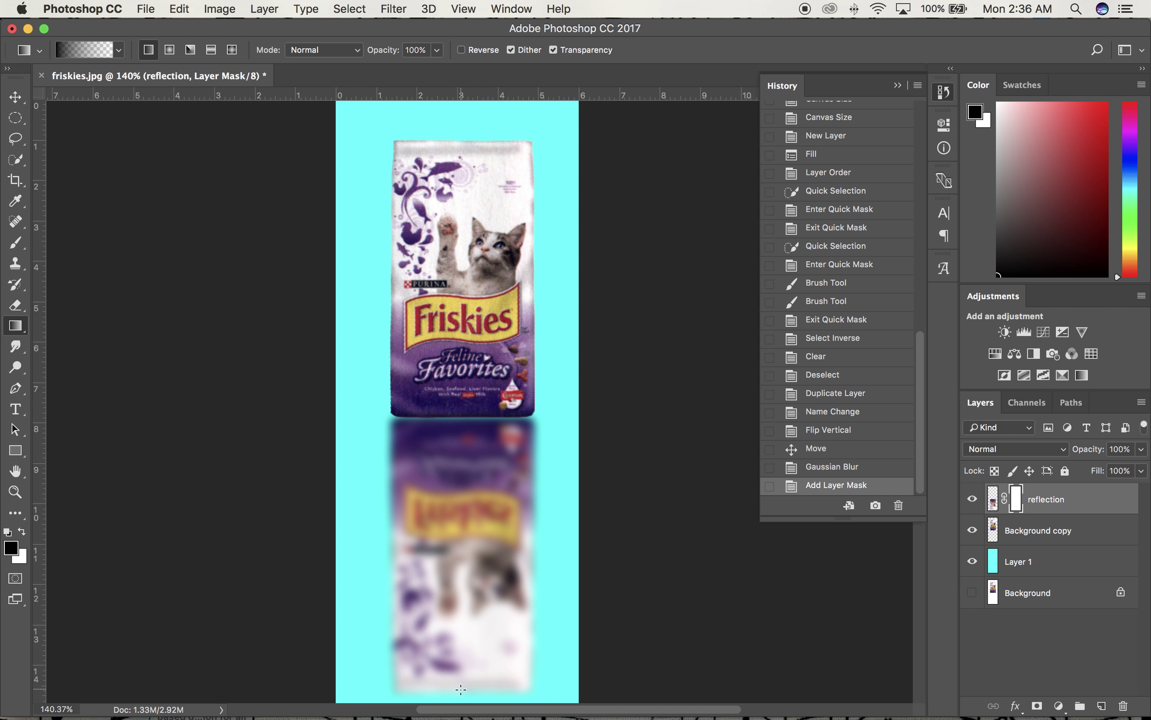
left_click_drag(460, 688, 462, 422)
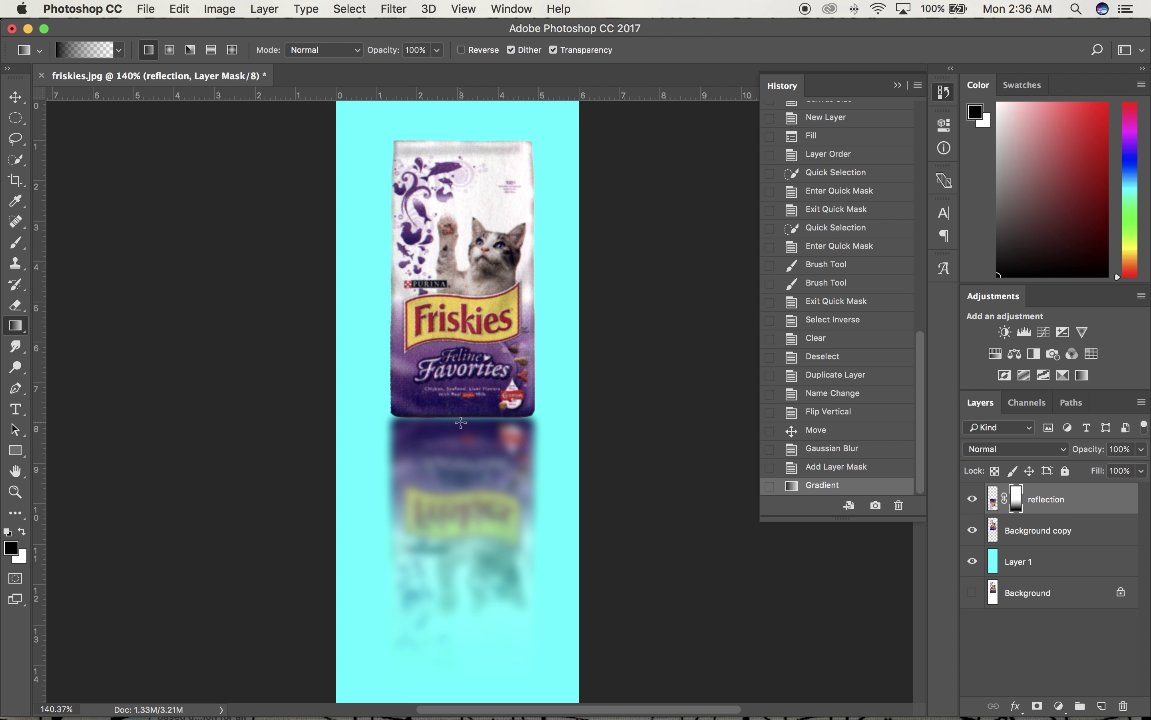
key("super+z")
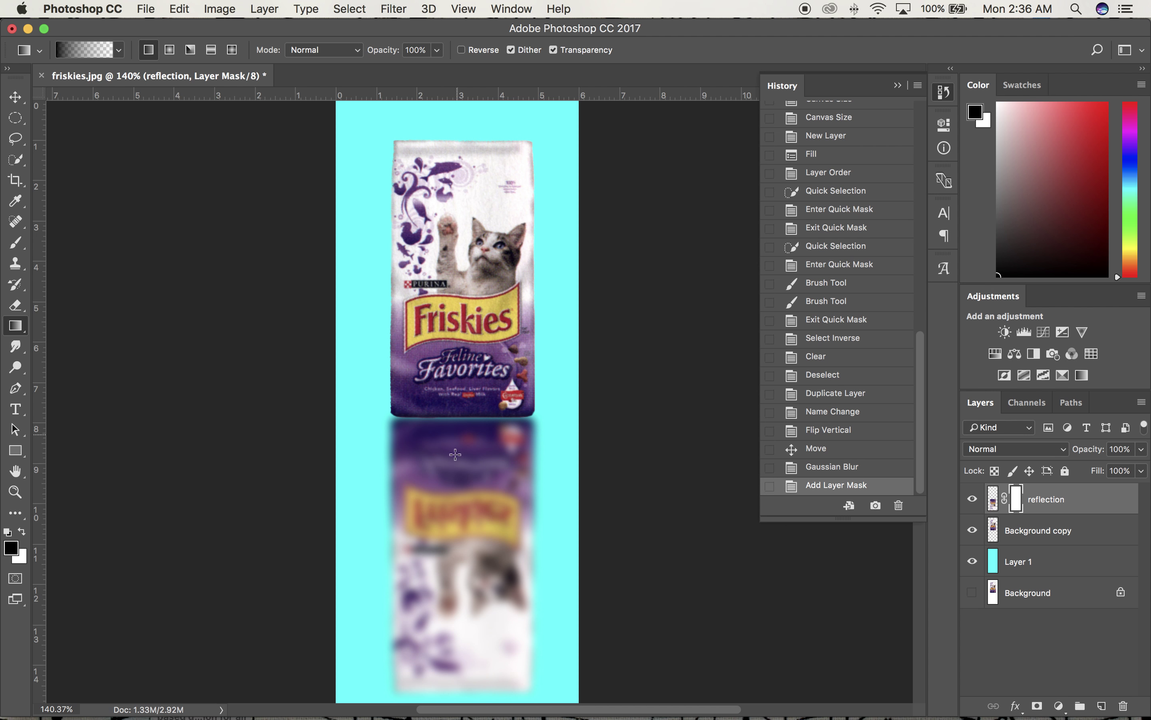
left_click_drag(454, 689, 455, 462)
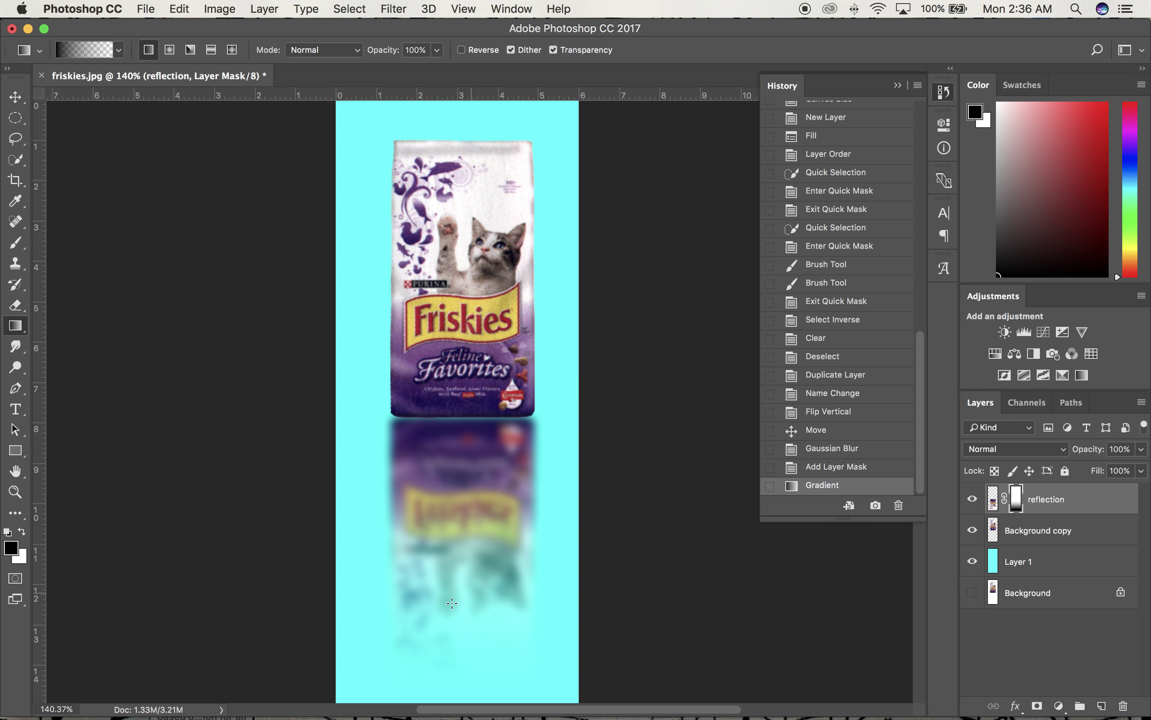
key("super+z")
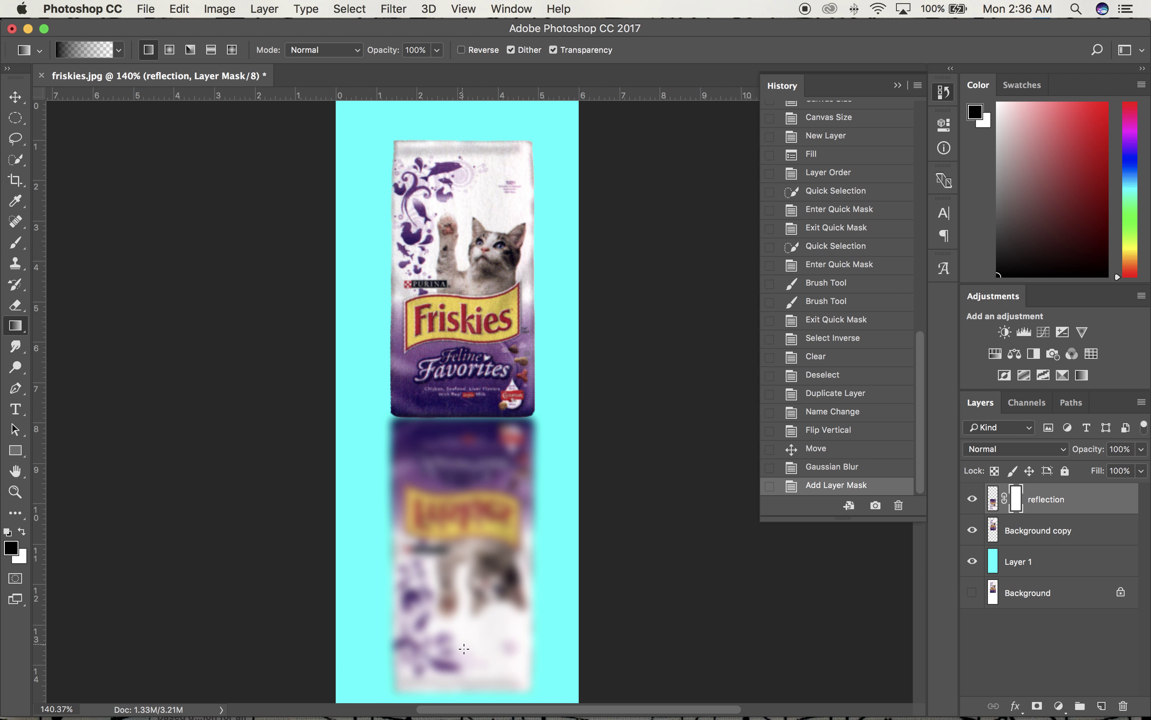
left_click_drag(458, 691, 454, 503)
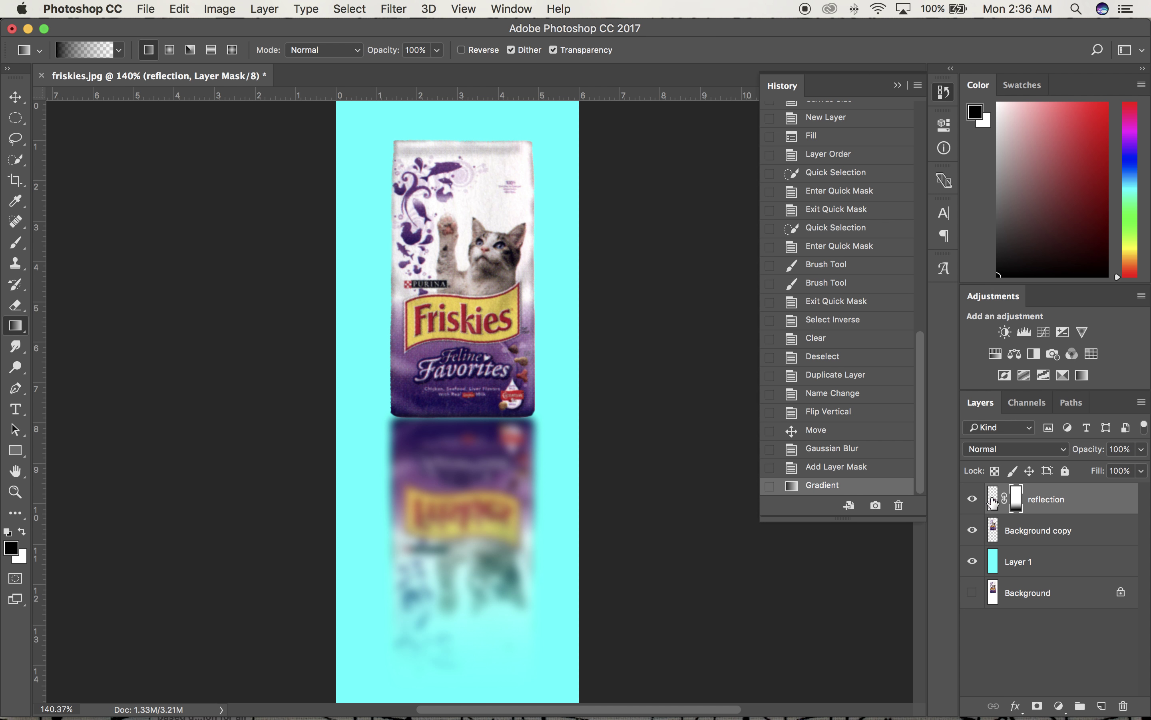
left_click_drag(1049, 503, 1041, 546)
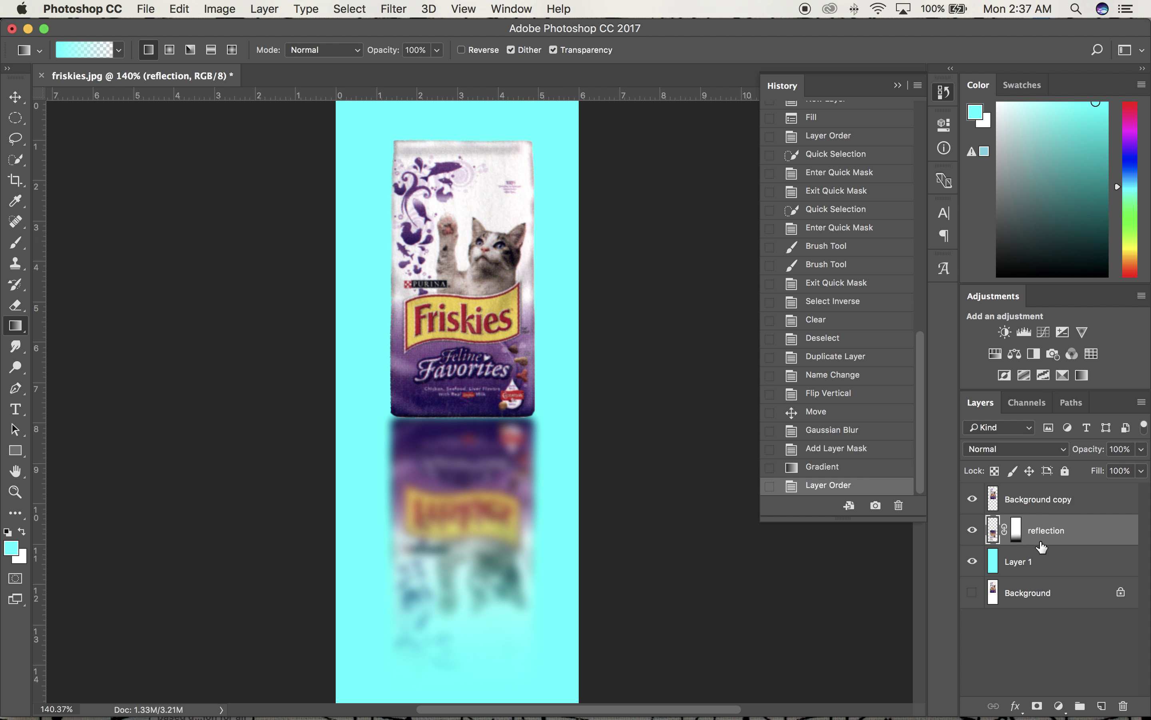
Step: Add a new layer, reset colours to black and white, and select a flat ellipse at the bag's base
left_click(1101, 705)
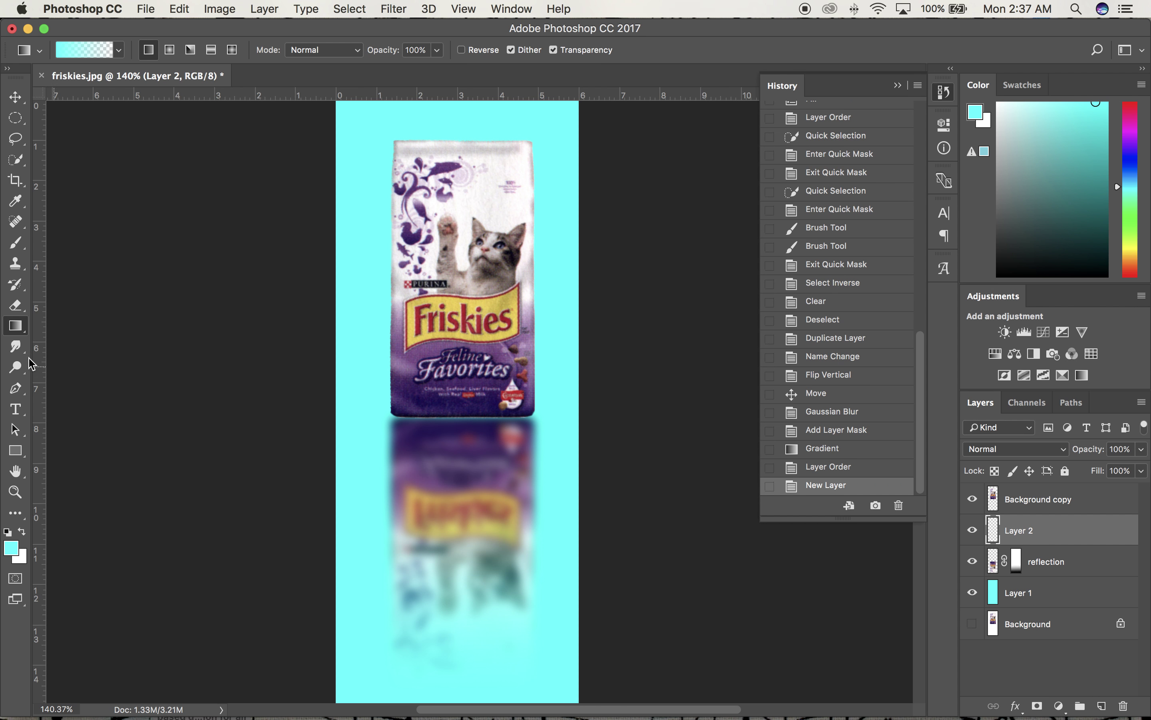
left_click(15, 139)
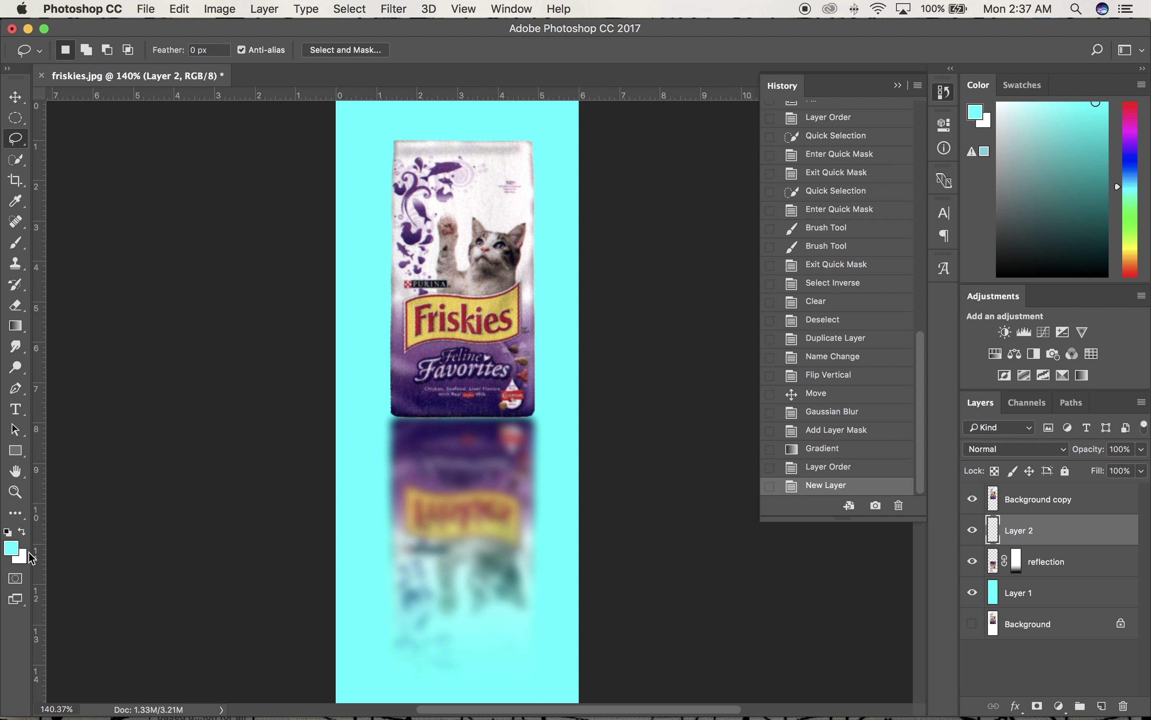
left_click(8, 531)
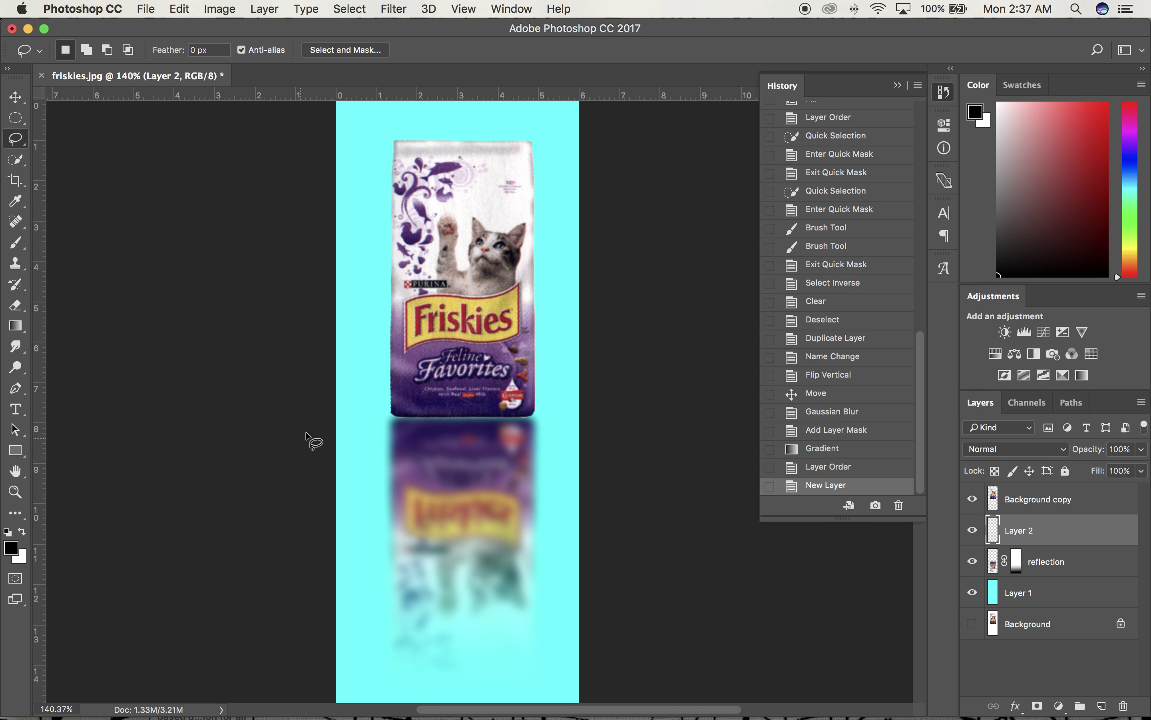
left_click(14, 119)
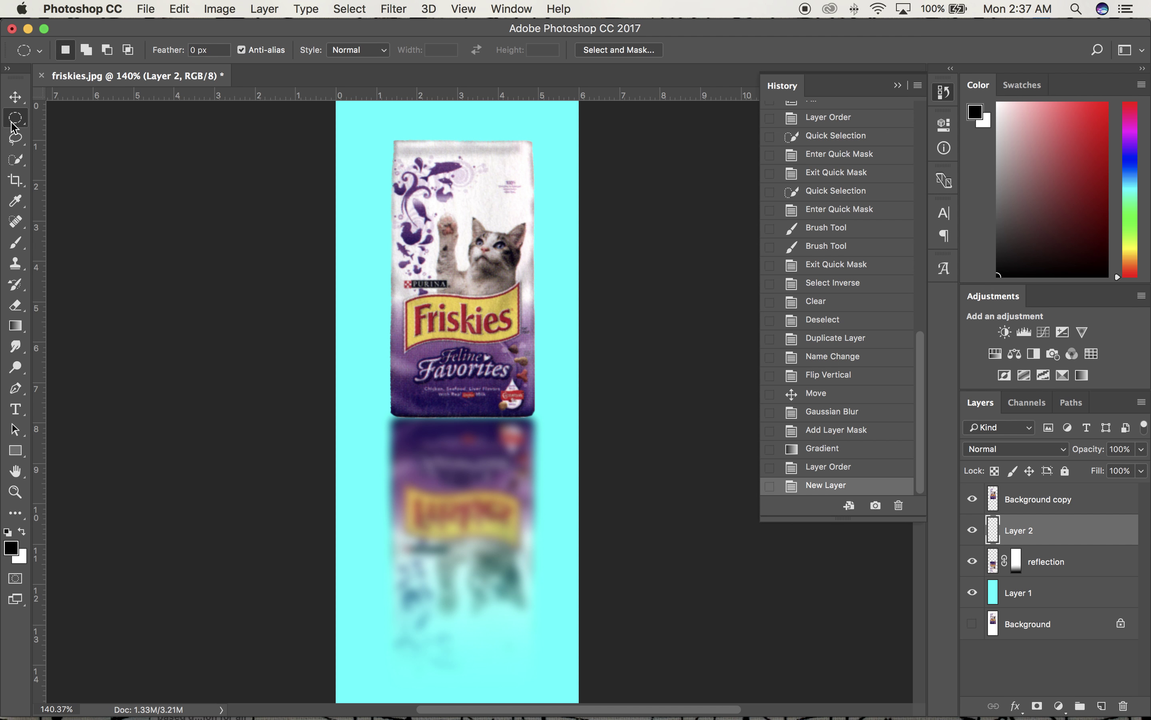
left_click_drag(12, 123, 95, 134)
left_click_drag(370, 406, 560, 429)
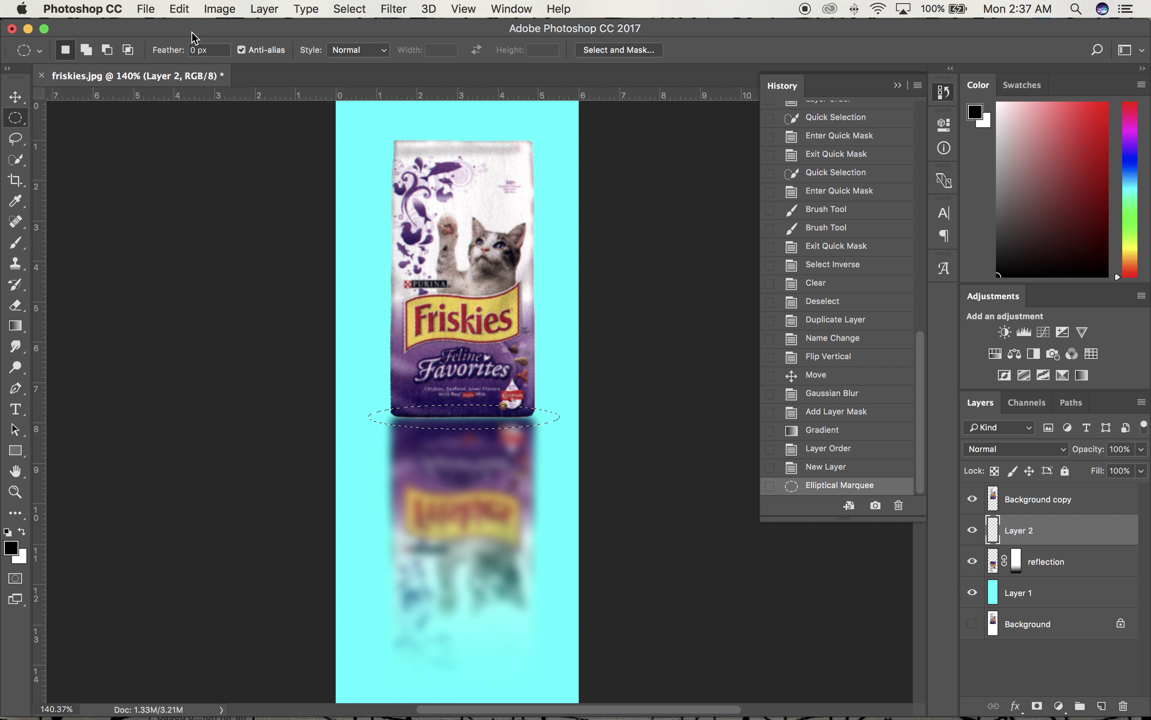
Step: Fill the elliptical selection with black and deselect
left_click(178, 8)
left_click(203, 265)
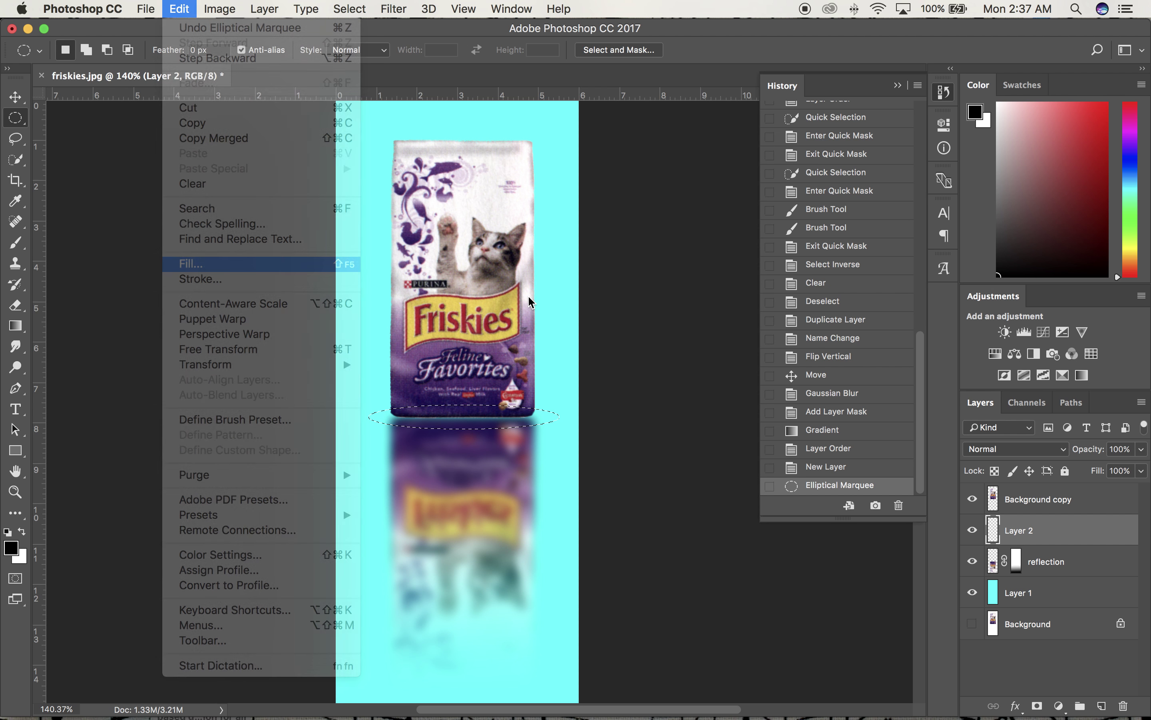
left_click(584, 279)
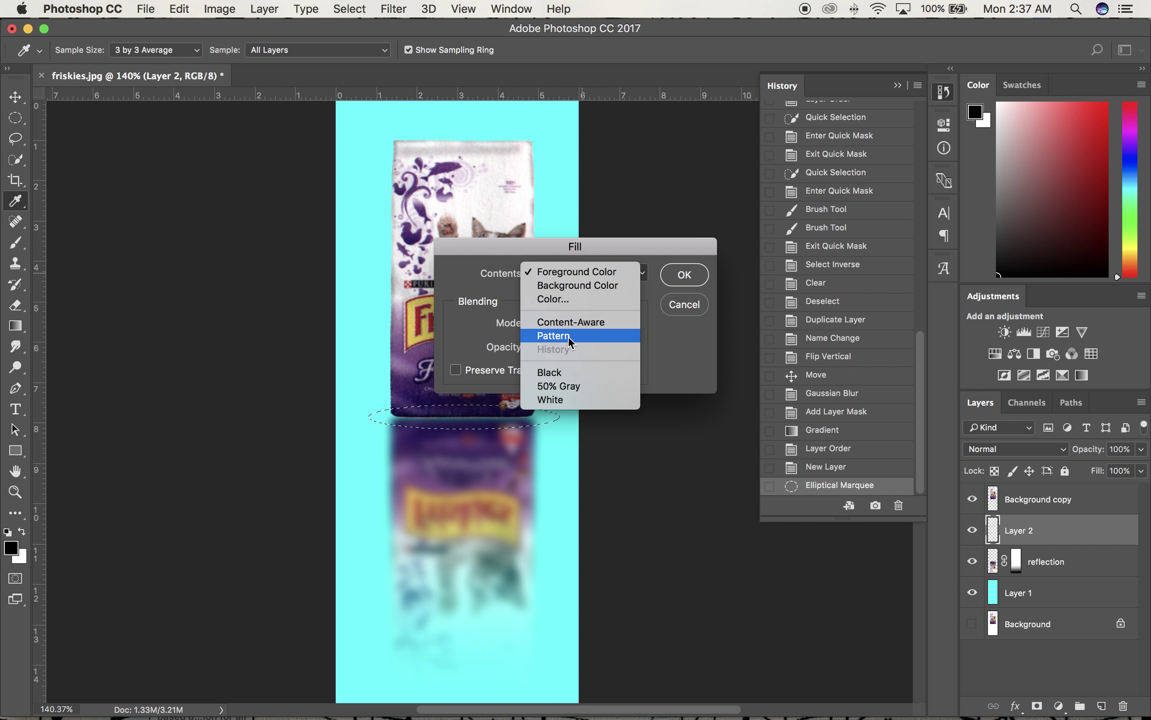
left_click(550, 370)
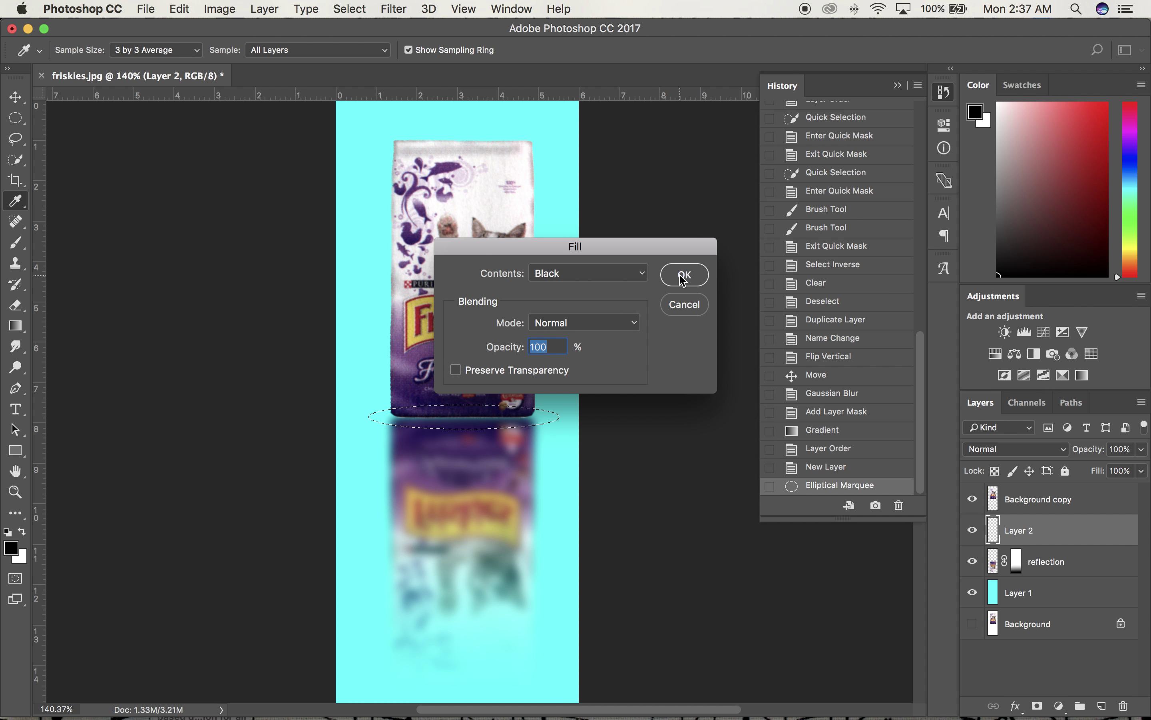
left_click(677, 274)
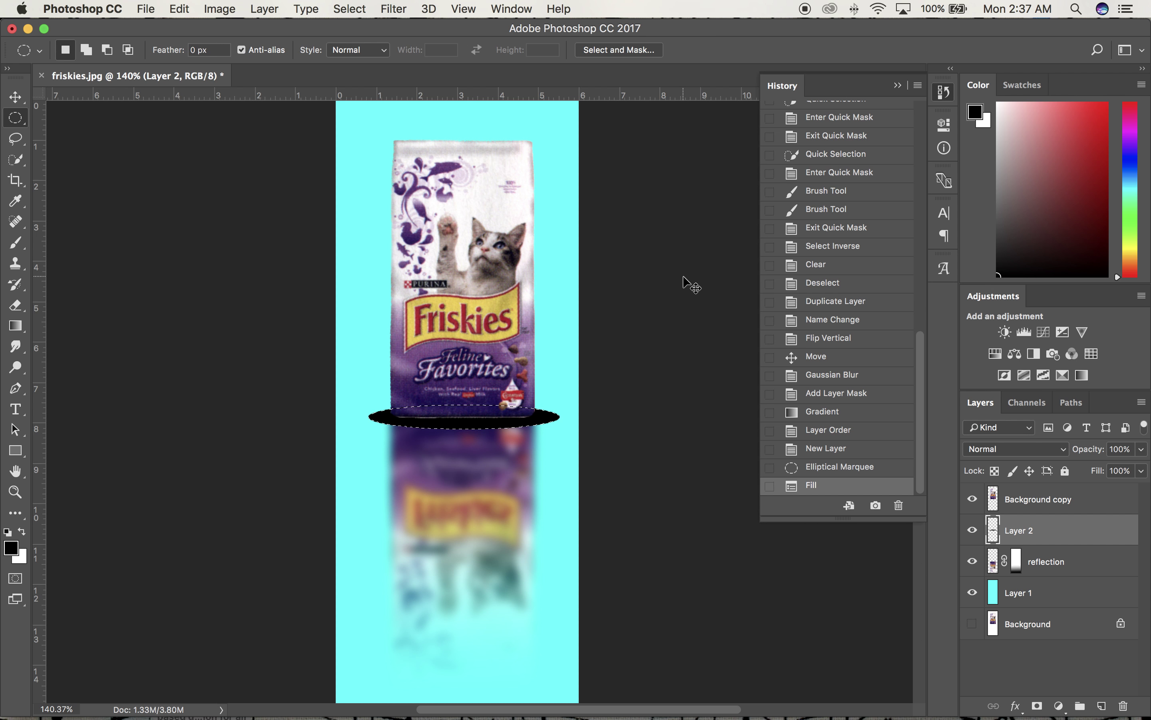
key("super+d")
left_click(393, 8)
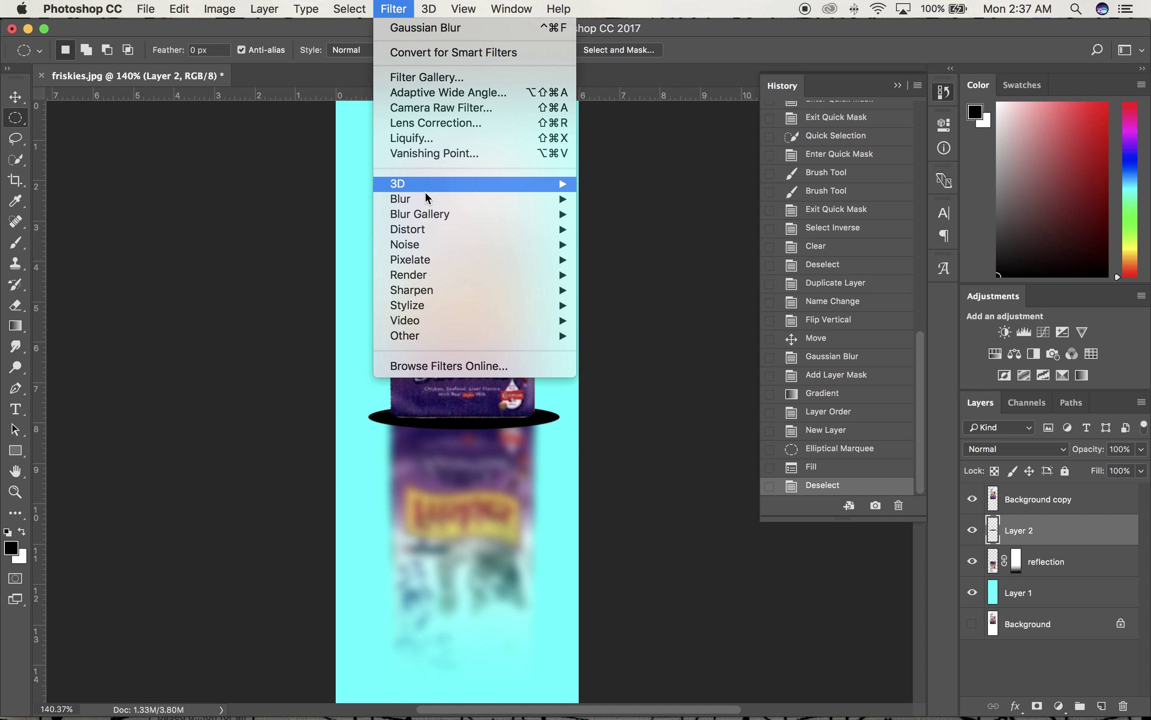
Step: Apply a Gaussian Blur of about 21.9 pixels to the black ellipse on Layer 2
mouse_move(426, 198)
left_click(640, 259)
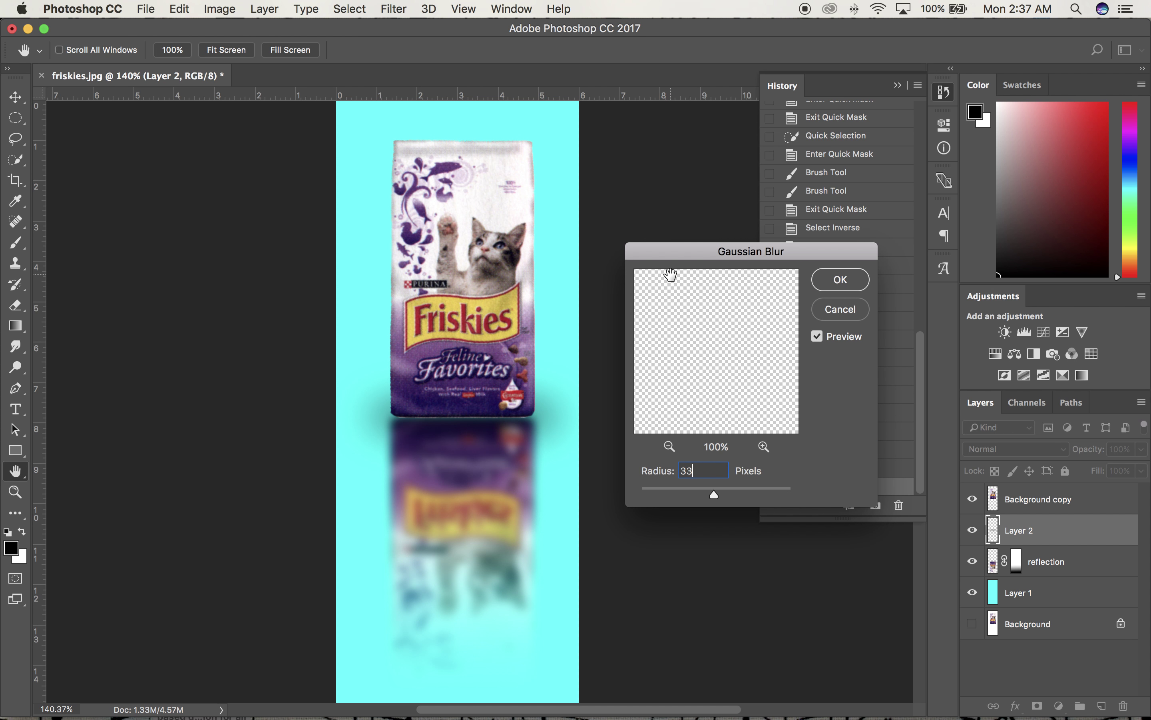
mouse_move(714, 495)
left_mouse_down()
mouse_move(693, 497)
mouse_move(709, 498)
left_mouse_up()
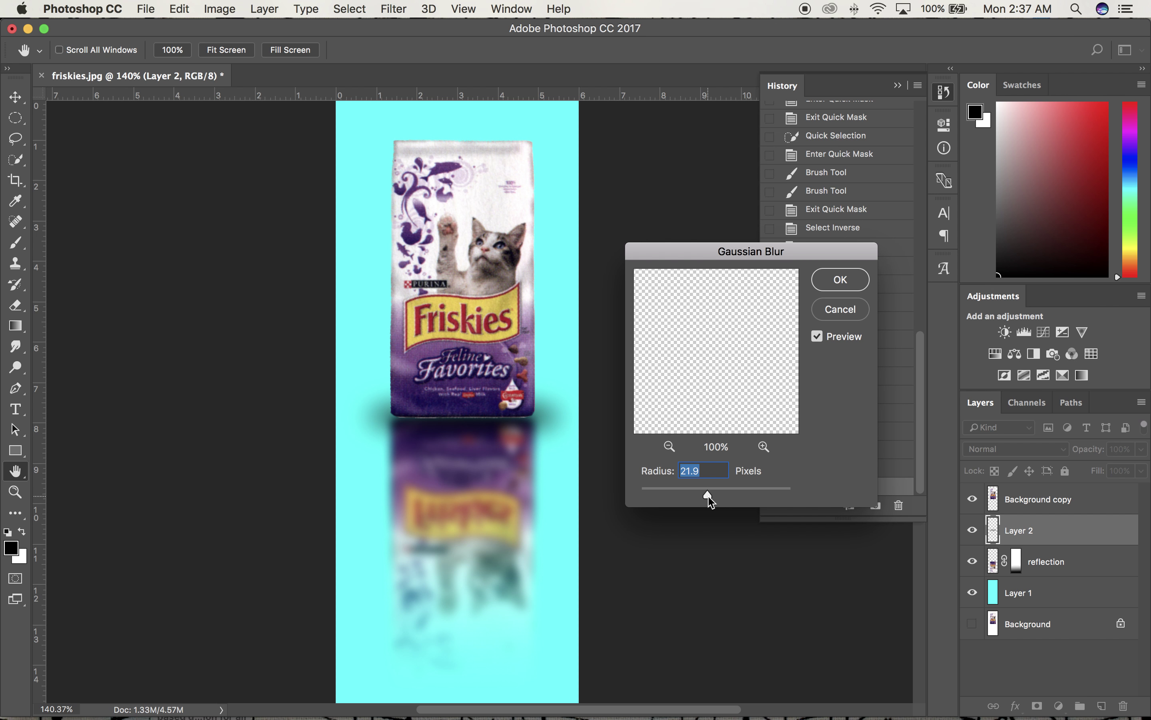
left_click(831, 284)
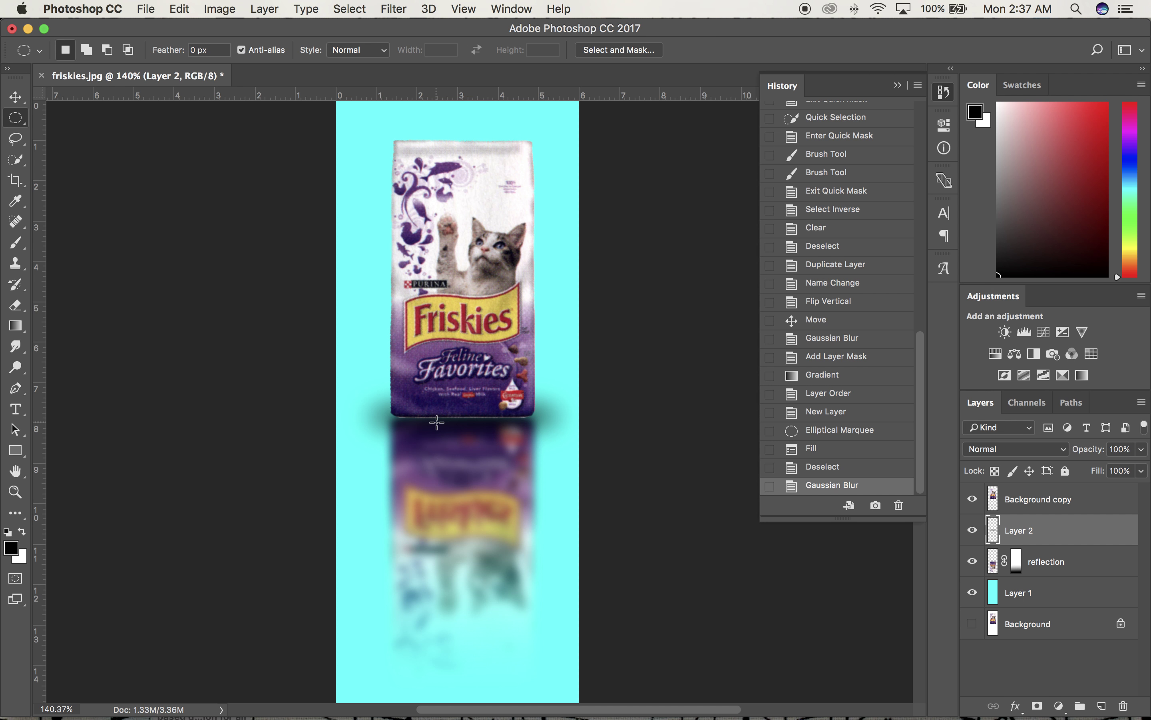
Step: With Background copy selected, hide the cyan Layer 1 so the bag, reflection and shadow sit on transparency
left_click(1028, 504)
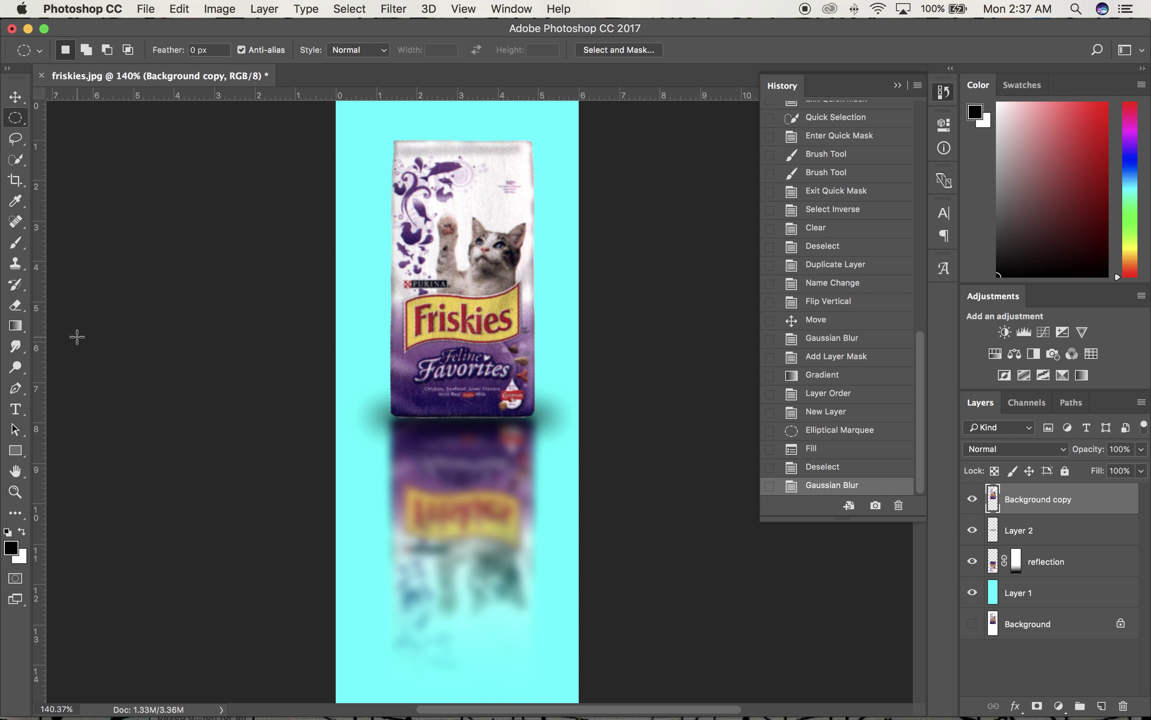
left_click(21, 355)
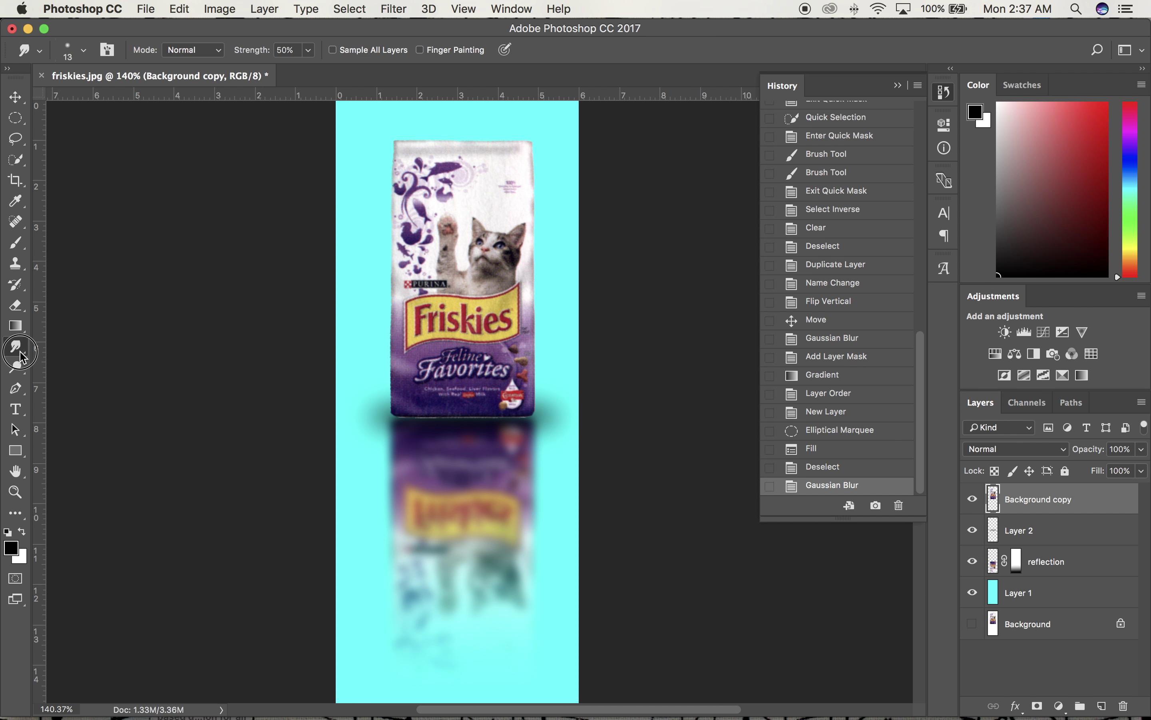
left_click(23, 328)
left_click(17, 307)
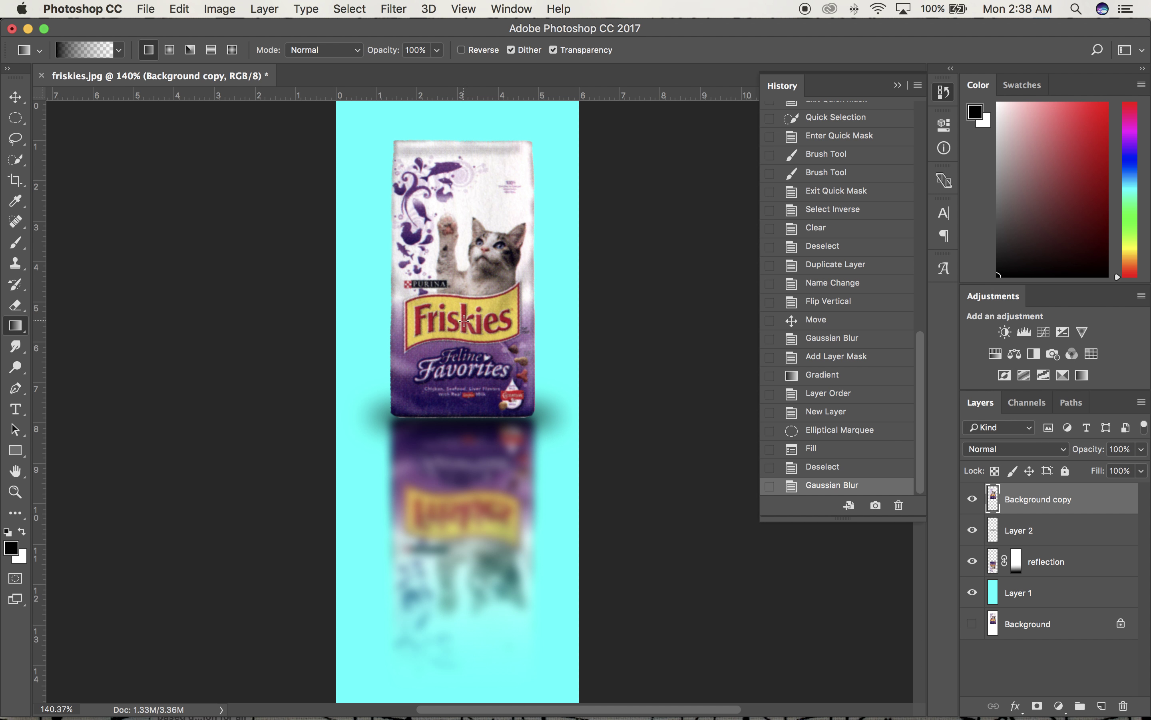
left_click(971, 593)
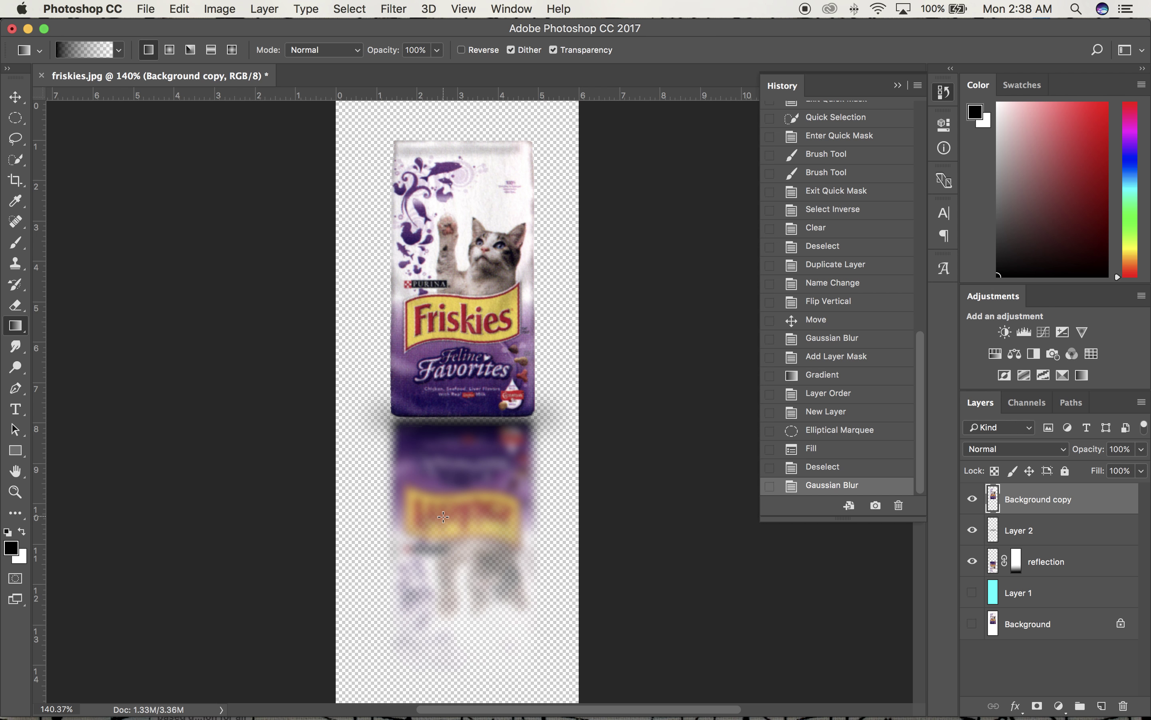
Step: Save the layered file in Photoshop format as friskies_reflection.psd, accepting the compatibility prompt
key("super+shift+s")
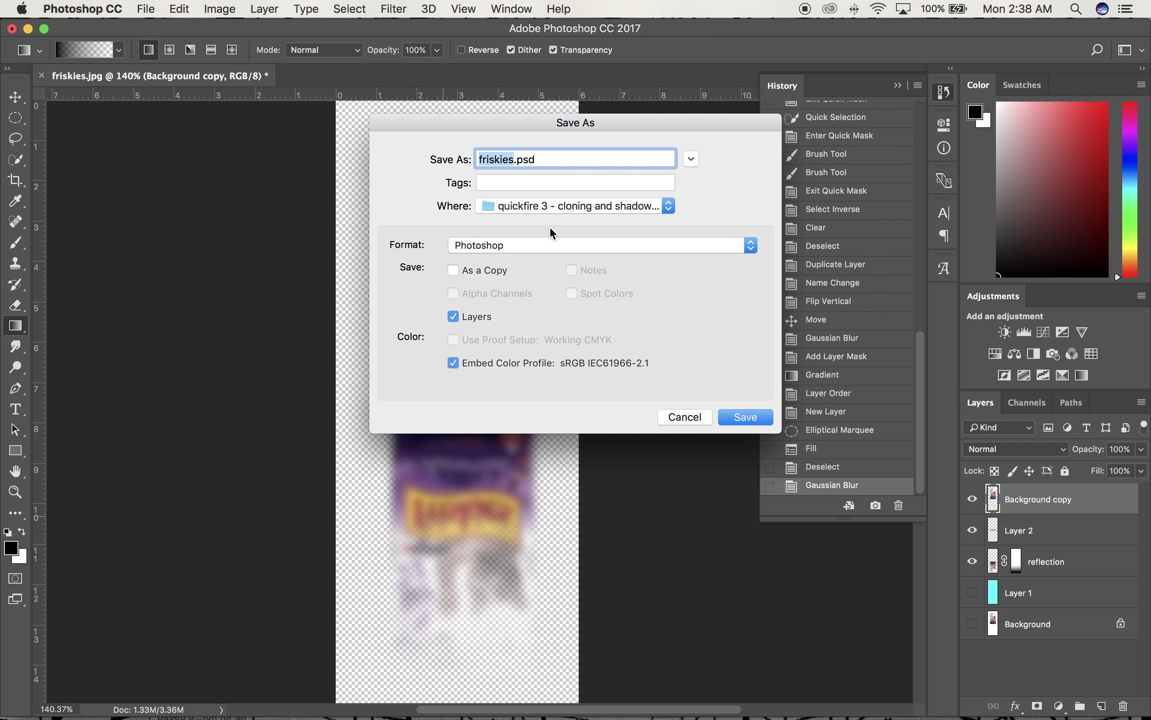
key("Right")
type("_reflection")
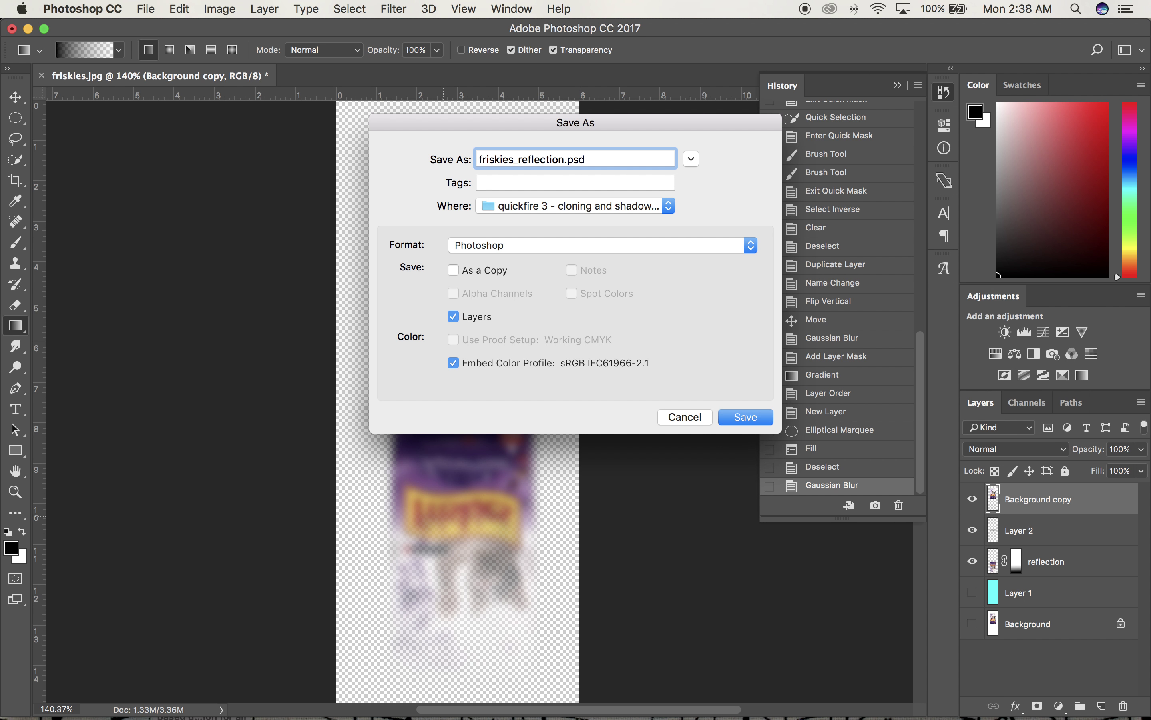
left_click(737, 418)
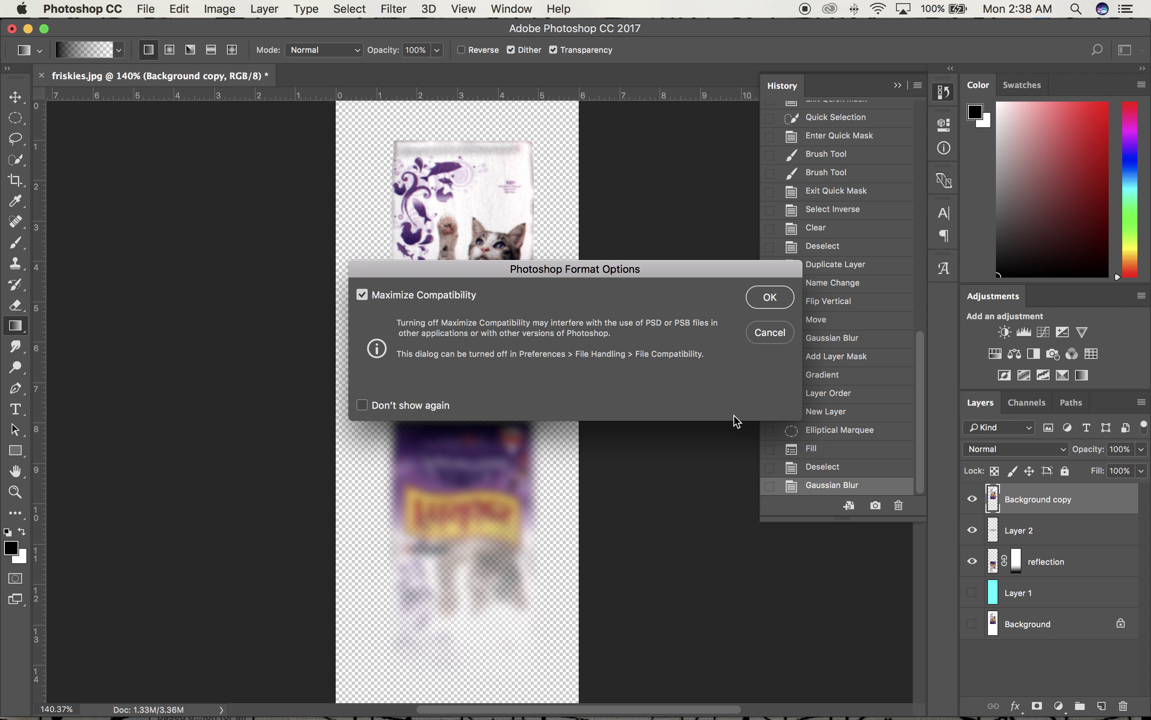
left_click(769, 300)
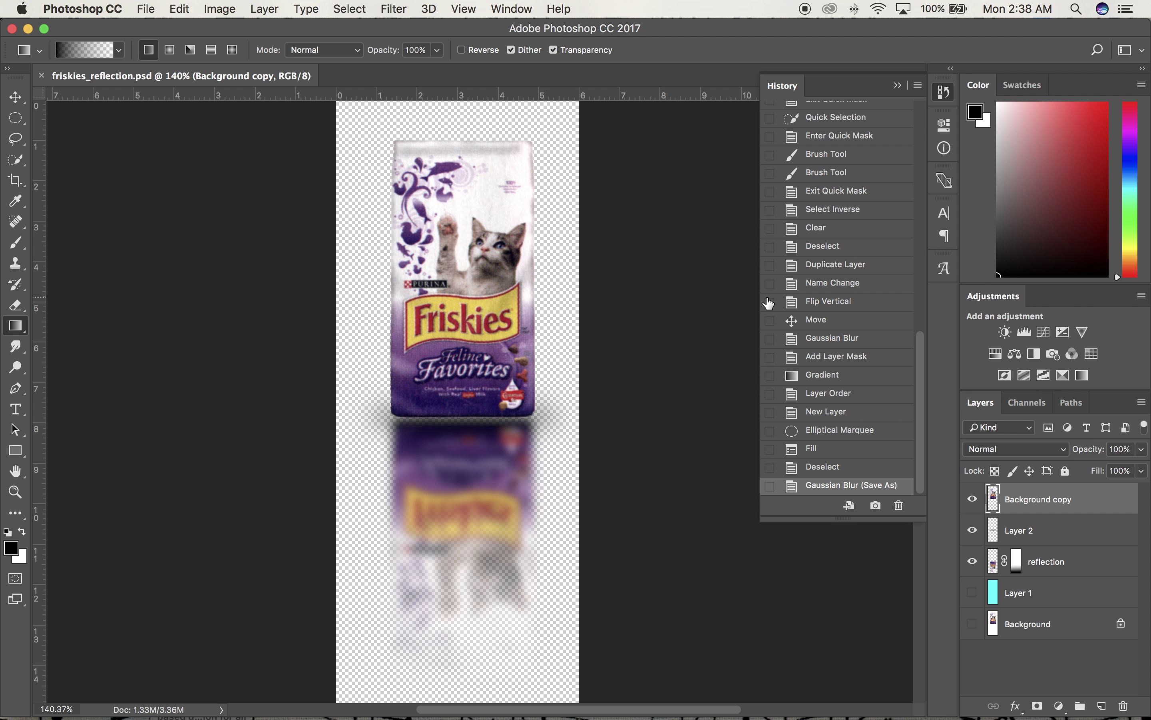